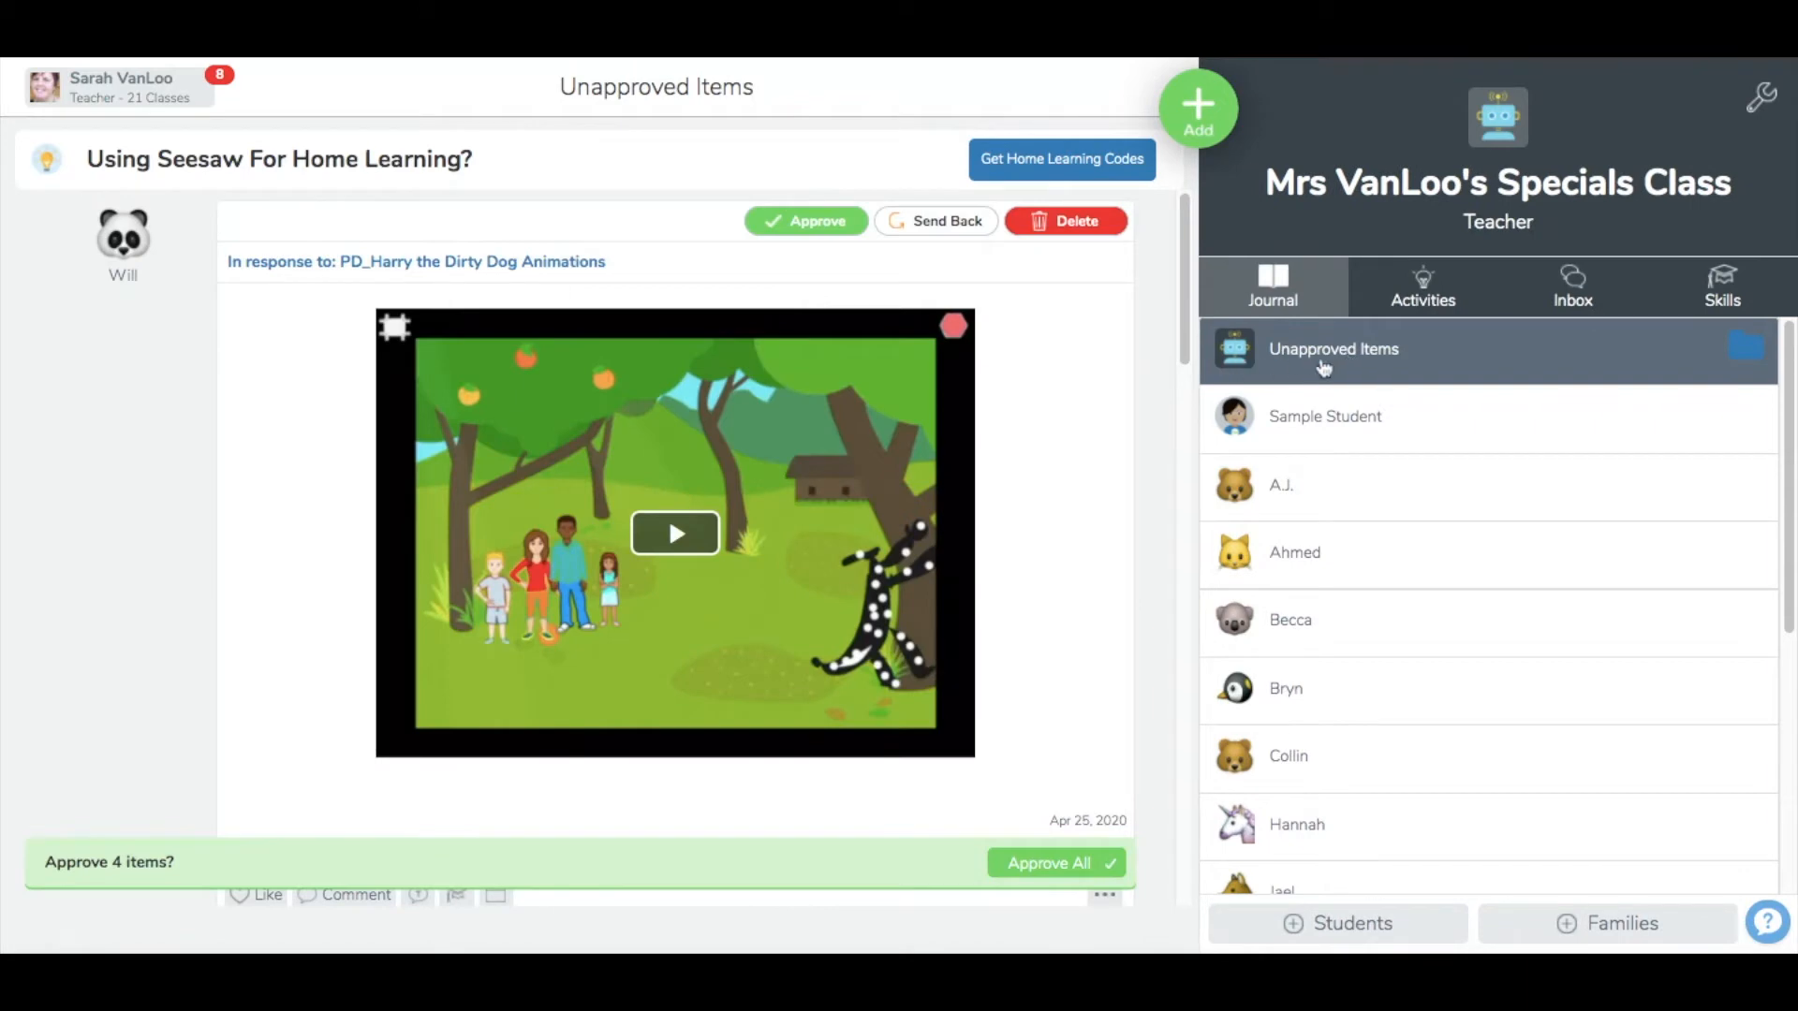
- Filter the unapproved items to the PLTW folder, browse them, and check the details of the linked Harry the Dirty Dog activity
left_click(1745, 347)
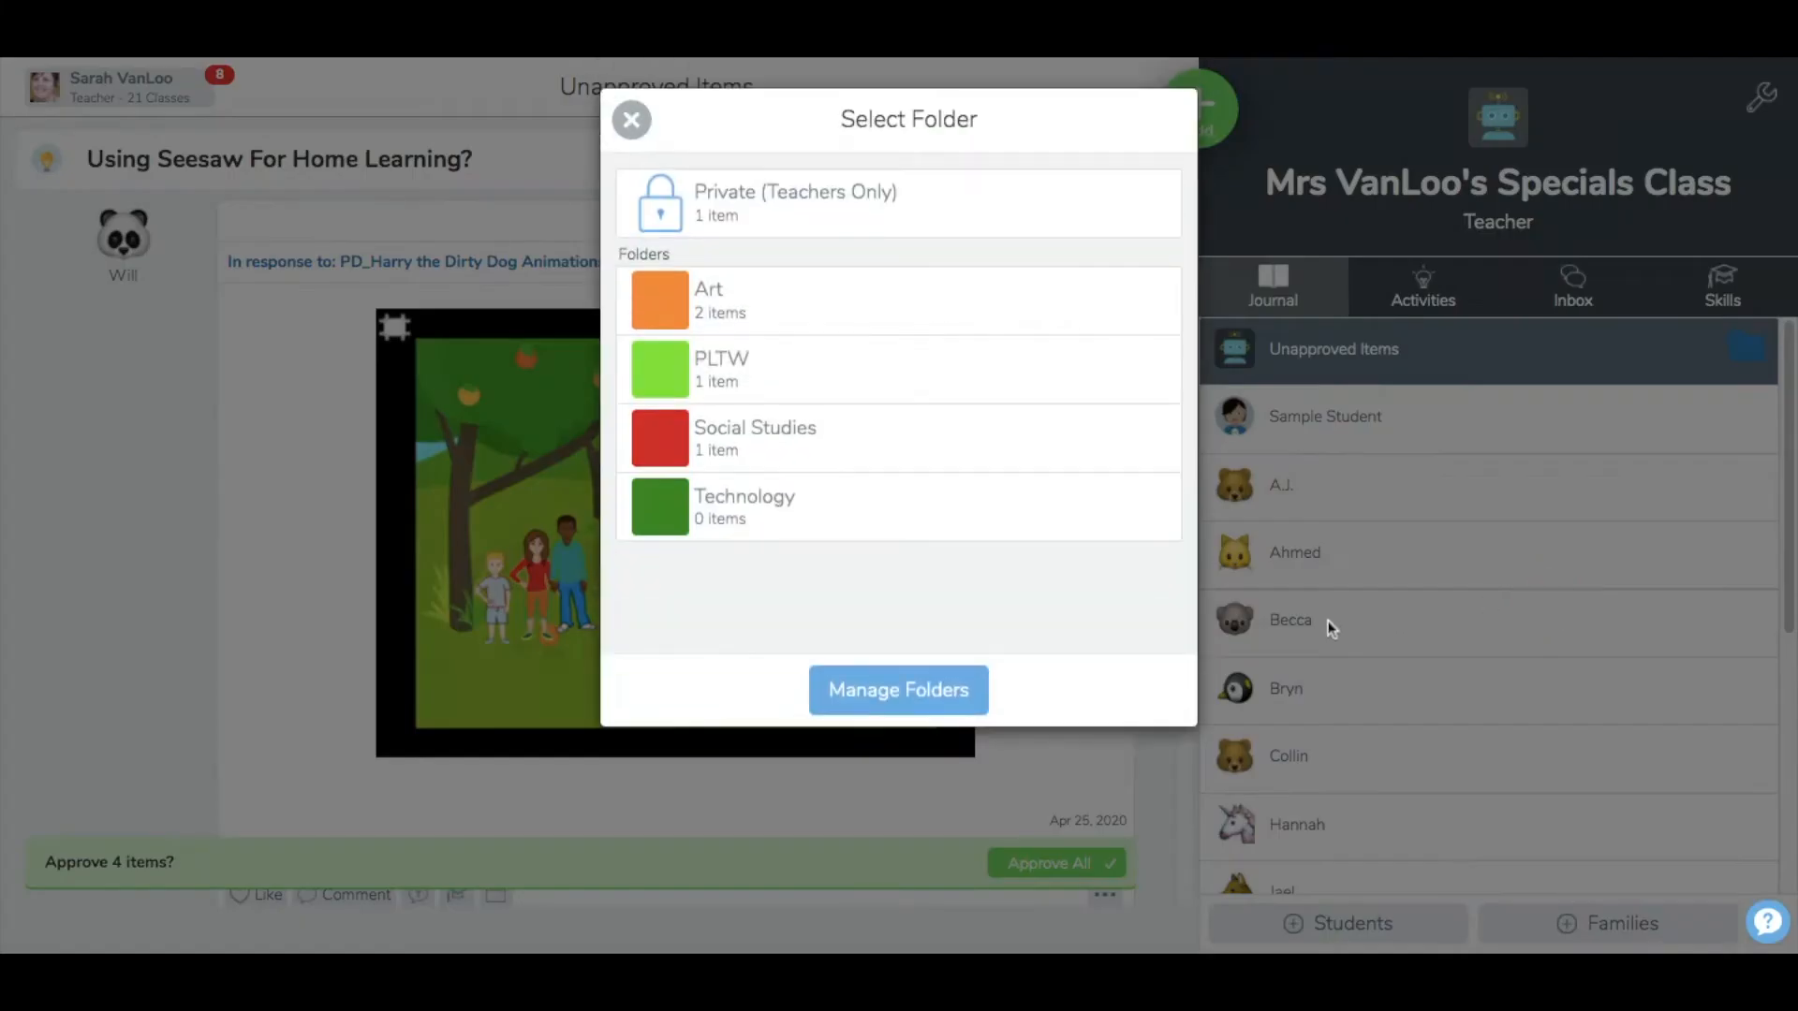
left_click(939, 376)
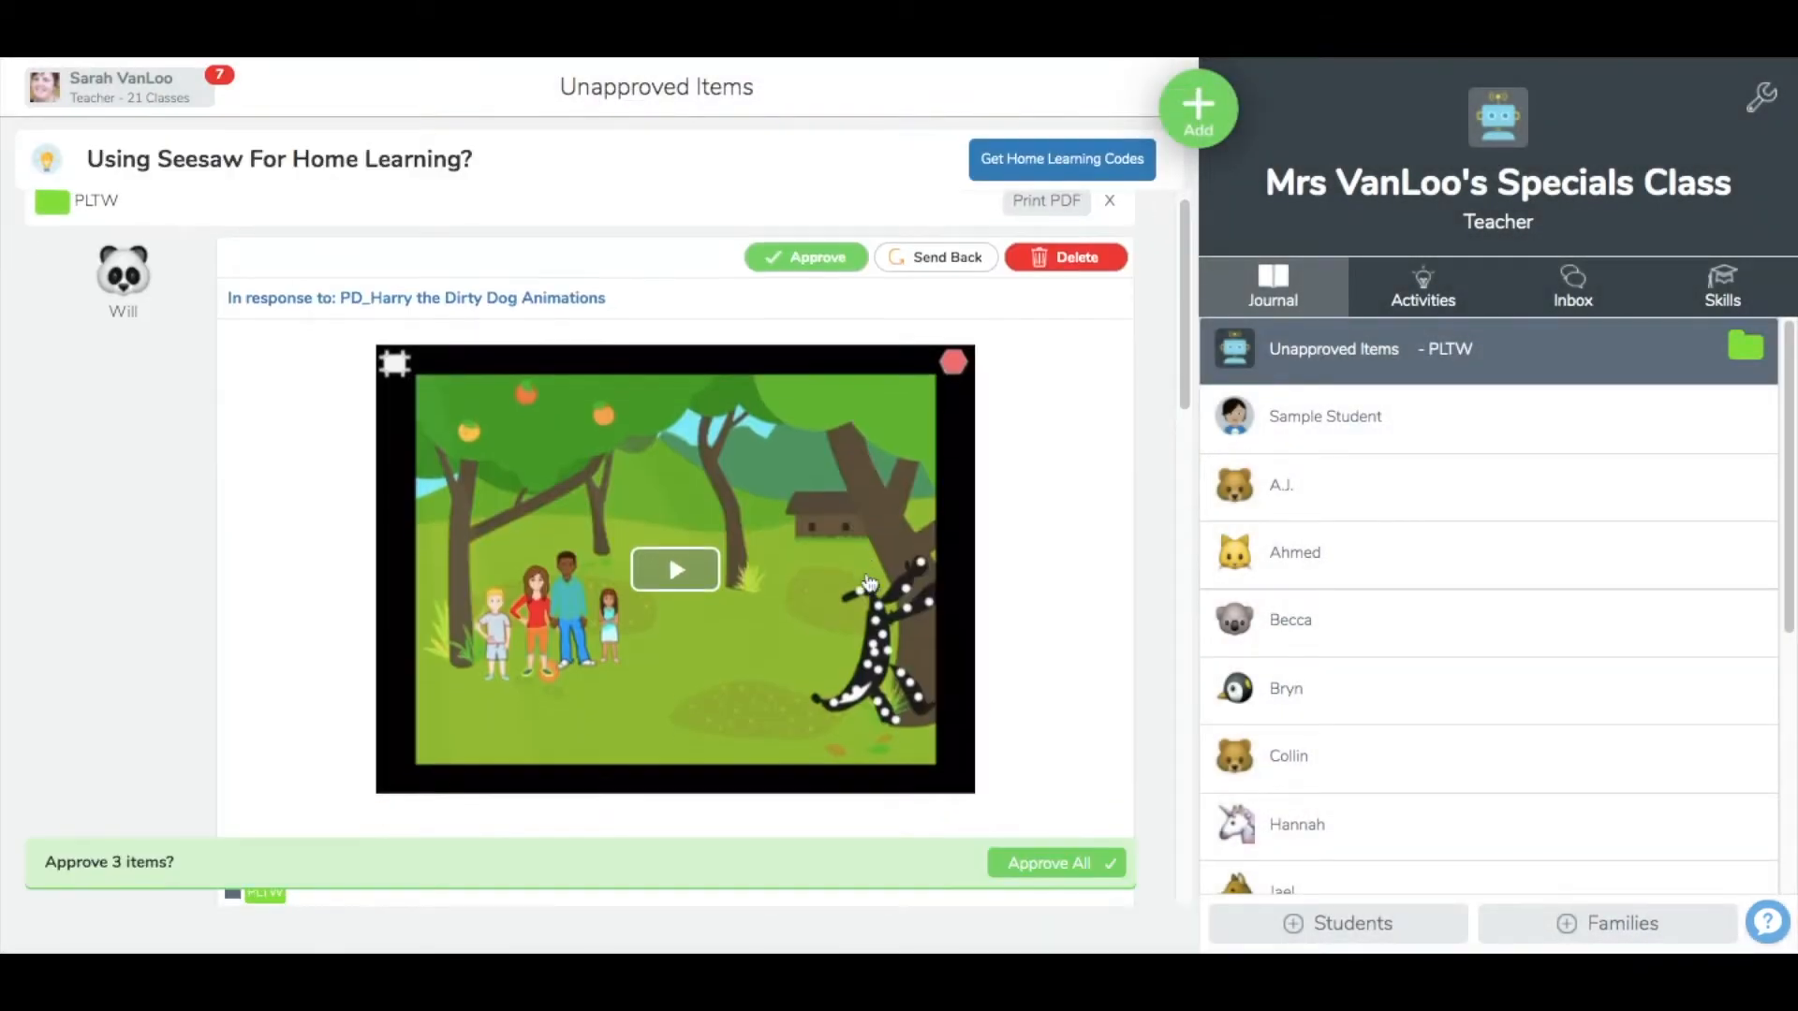
scroll(894, 548, "down", 10)
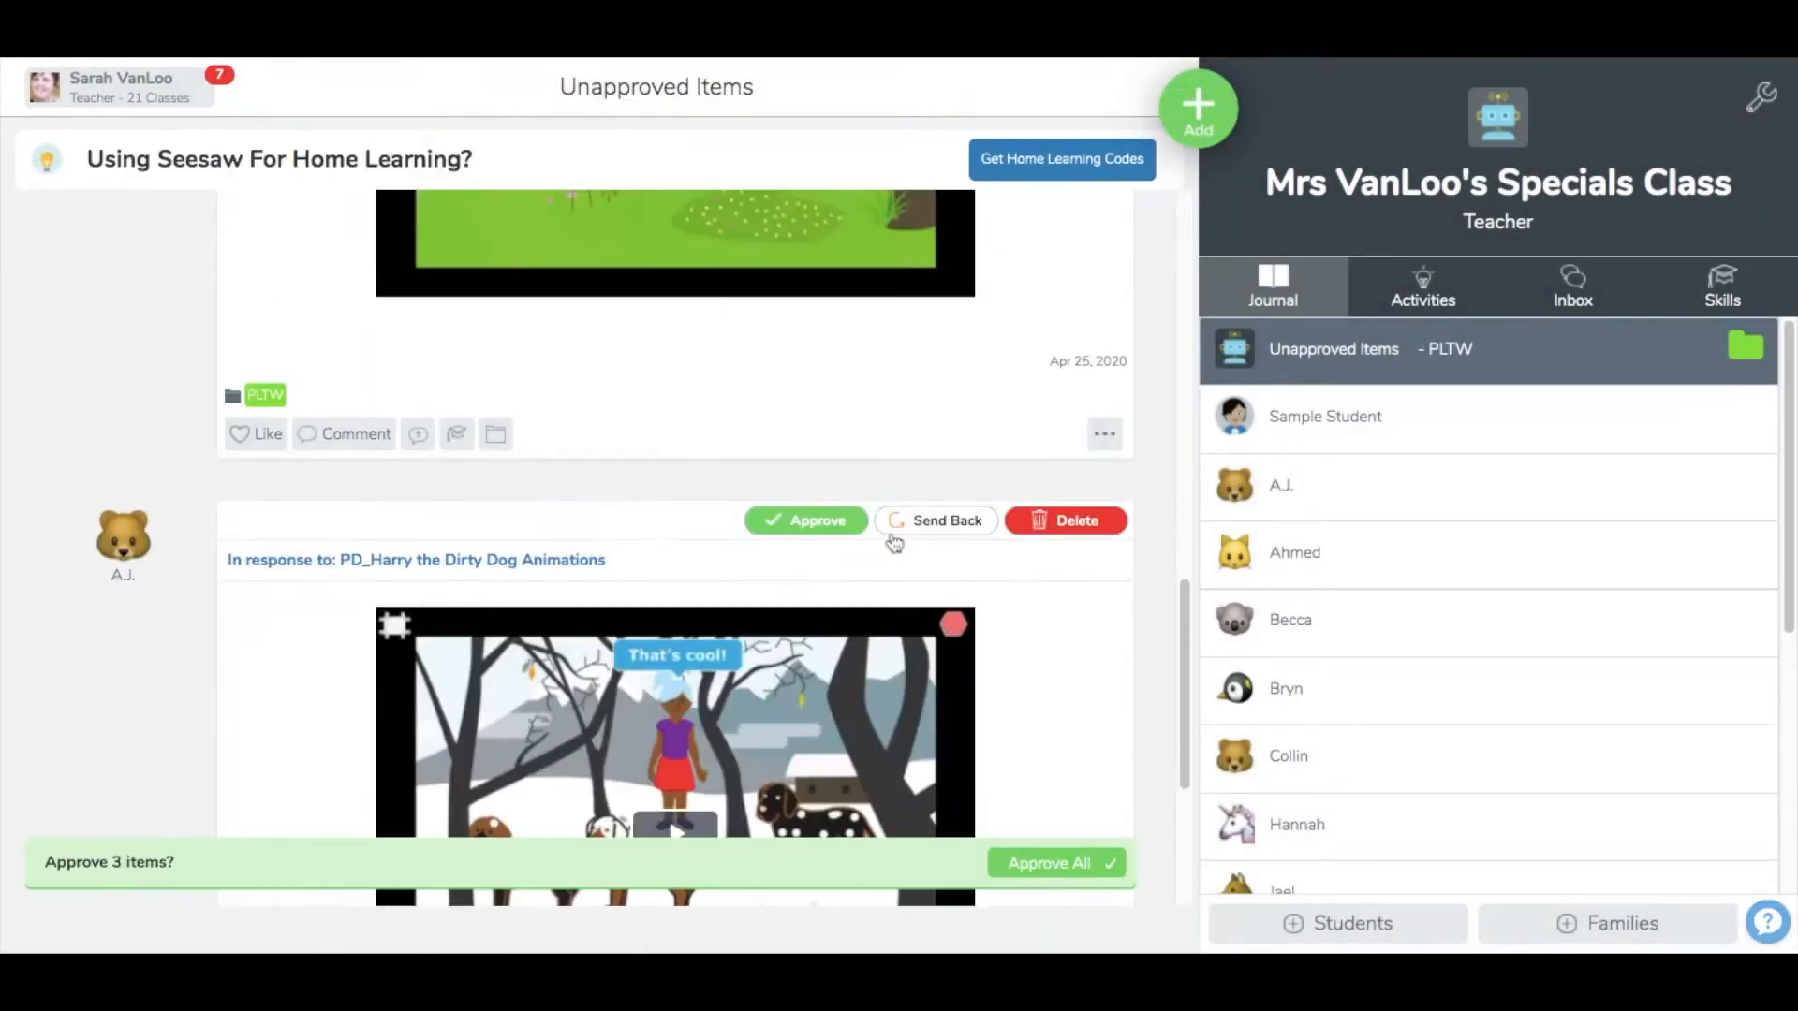
scroll(892, 541, "up", 10)
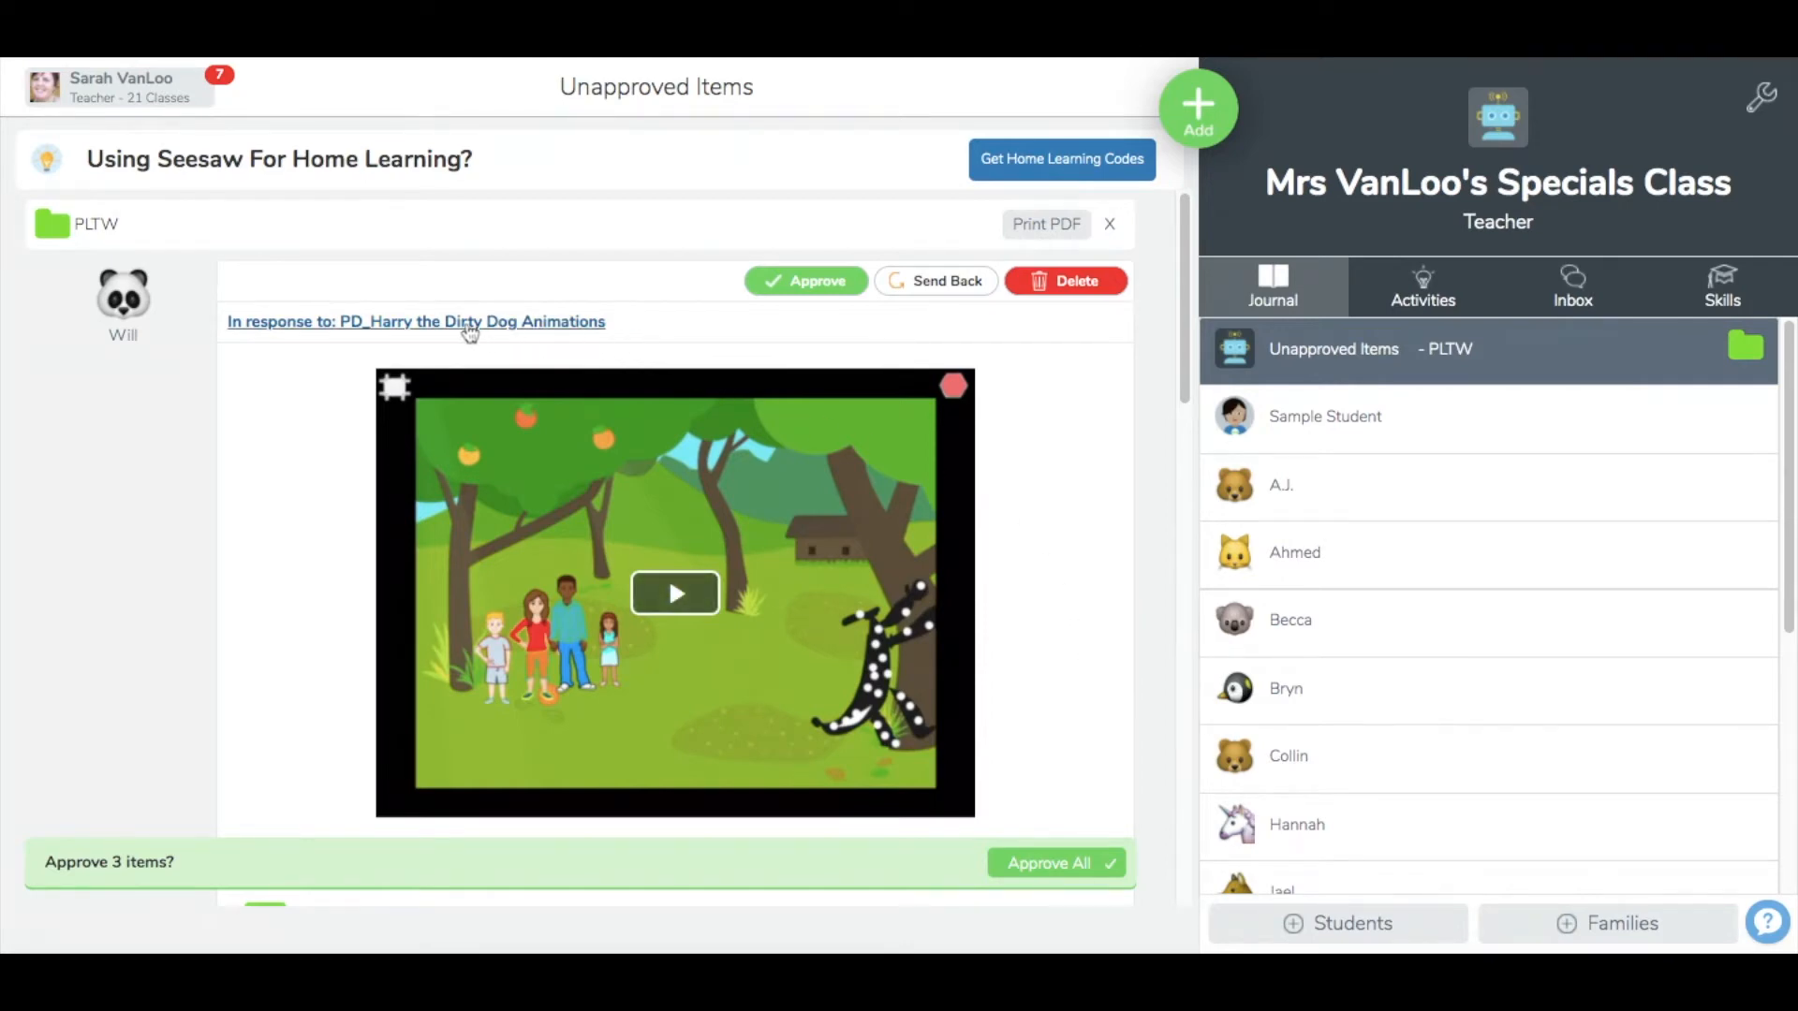
left_click(468, 324)
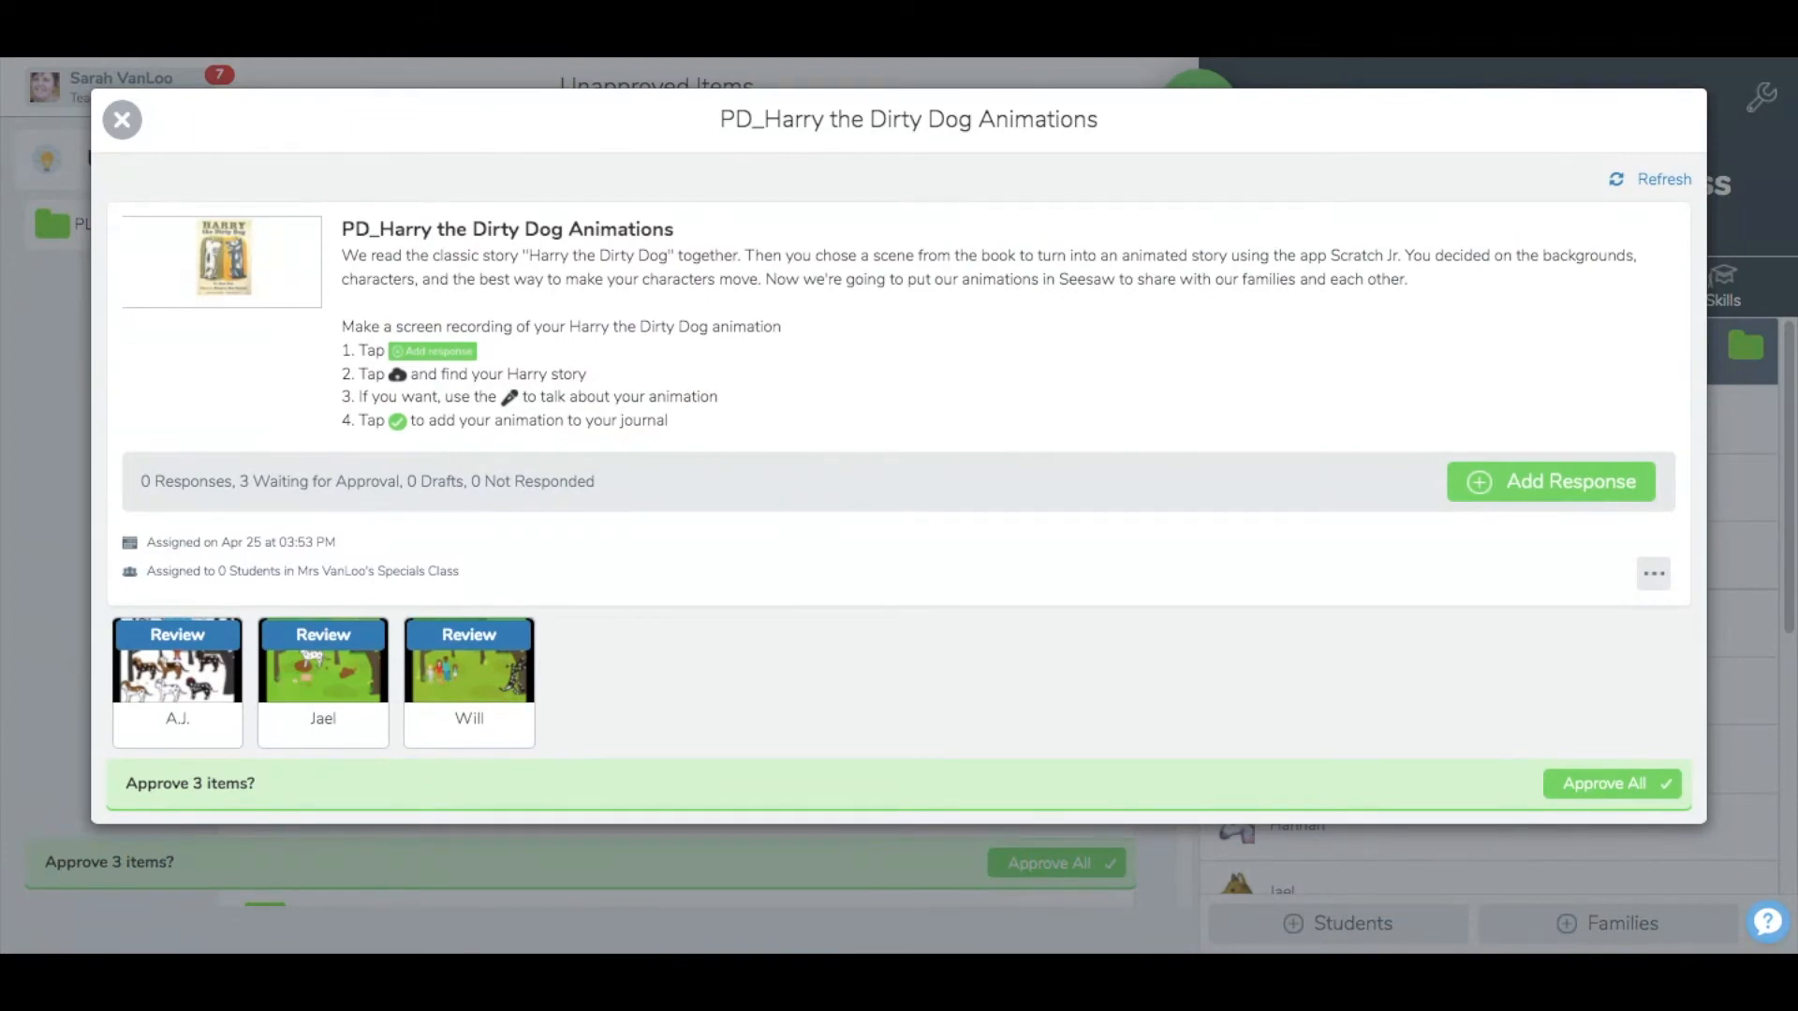
left_click(122, 119)
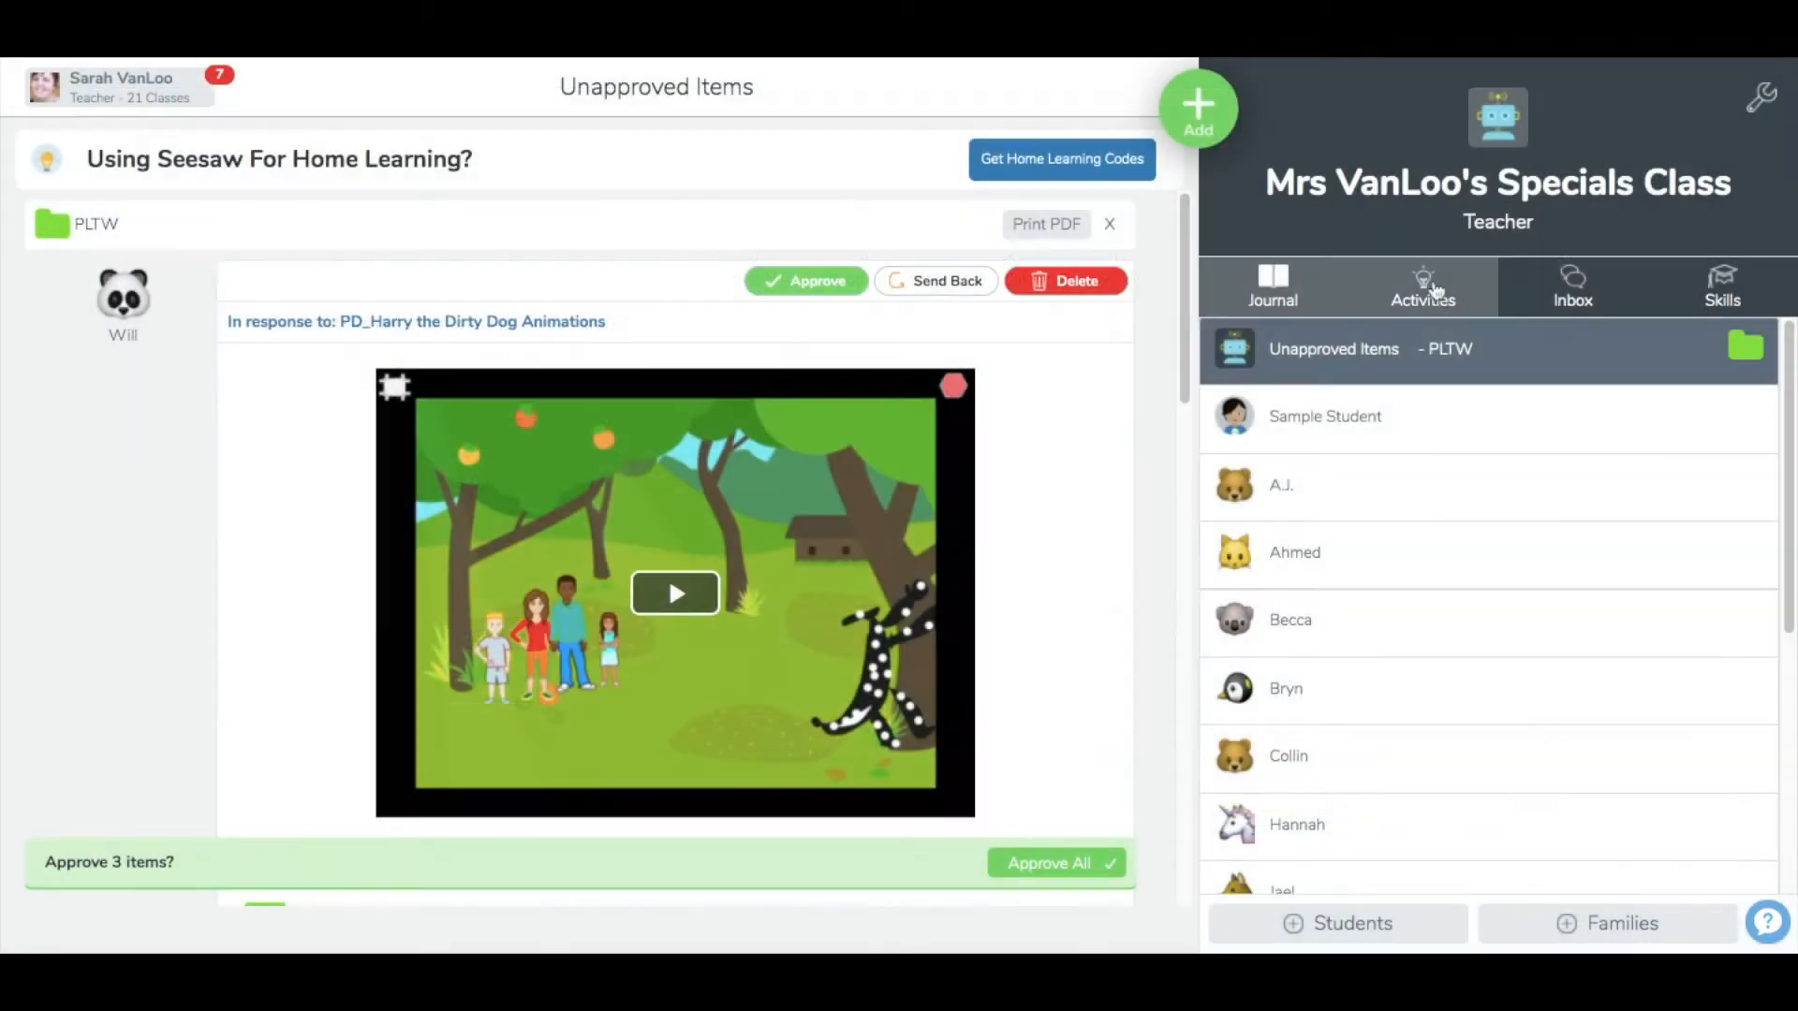
- From the class activities, review the PD_Harry the Dirty Dog Animations responses and play the first student's video
left_click(1434, 290)
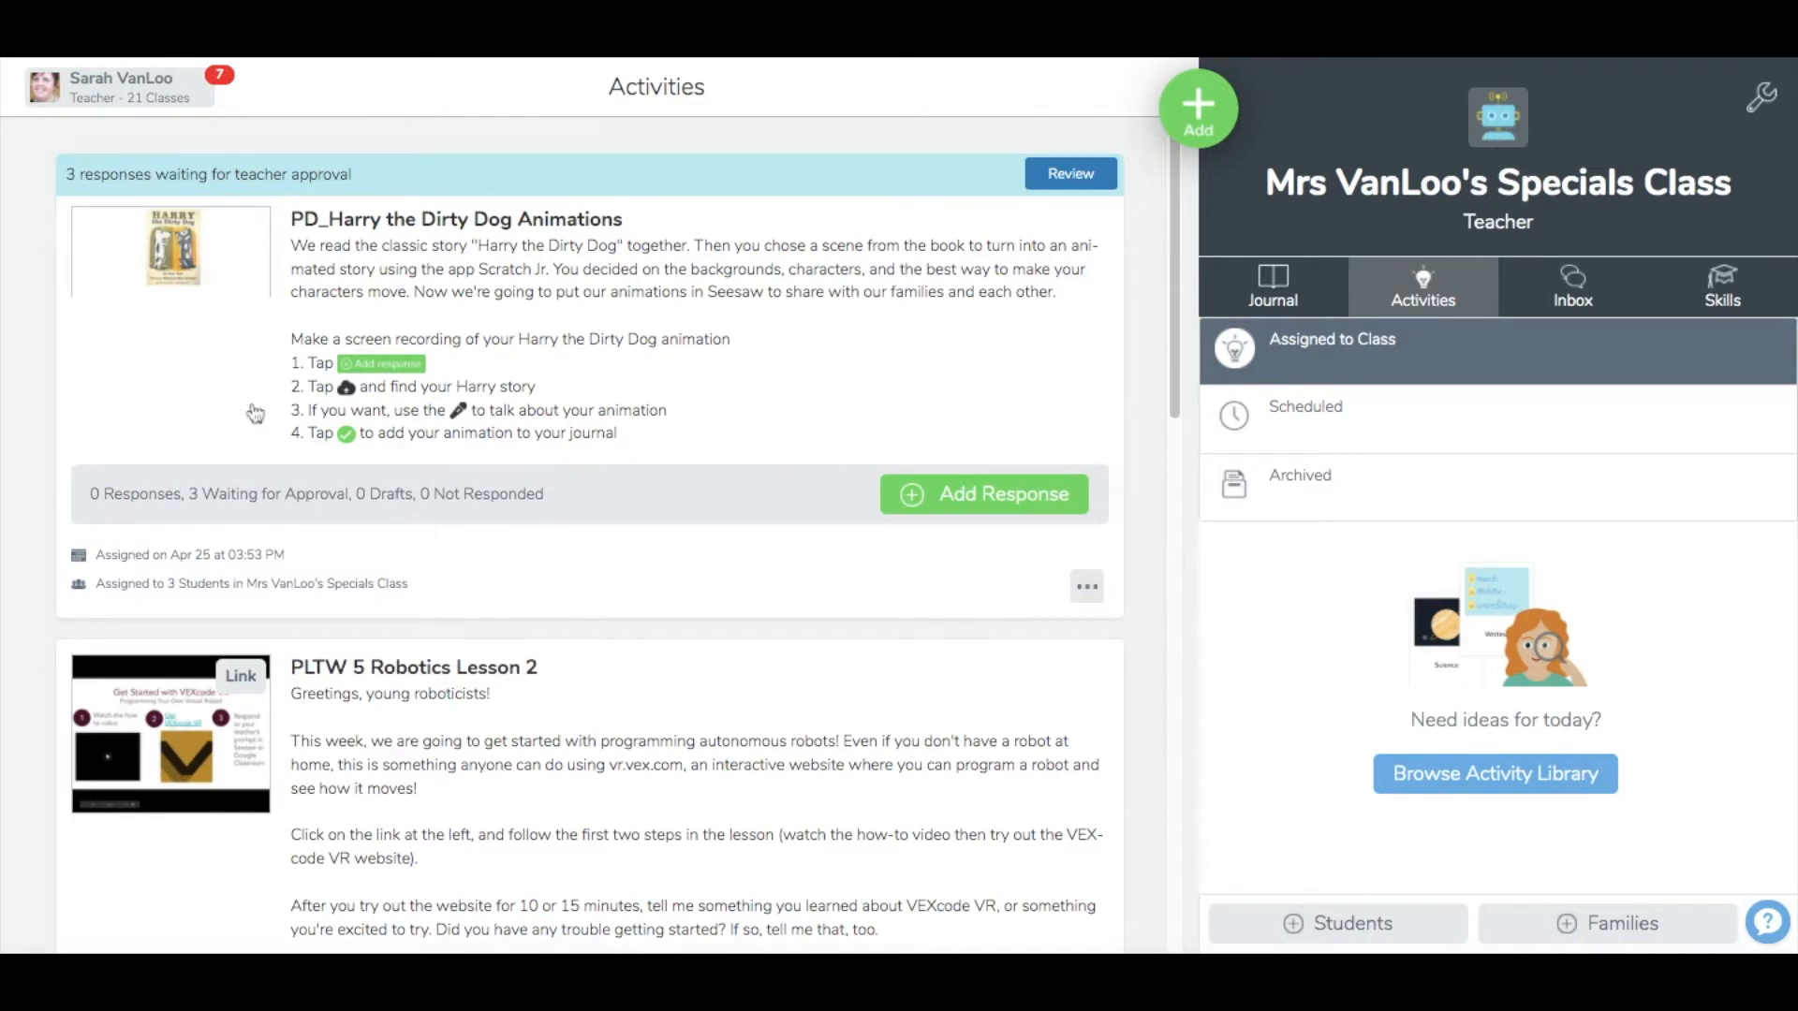
left_click(1067, 186)
left_click(1068, 187)
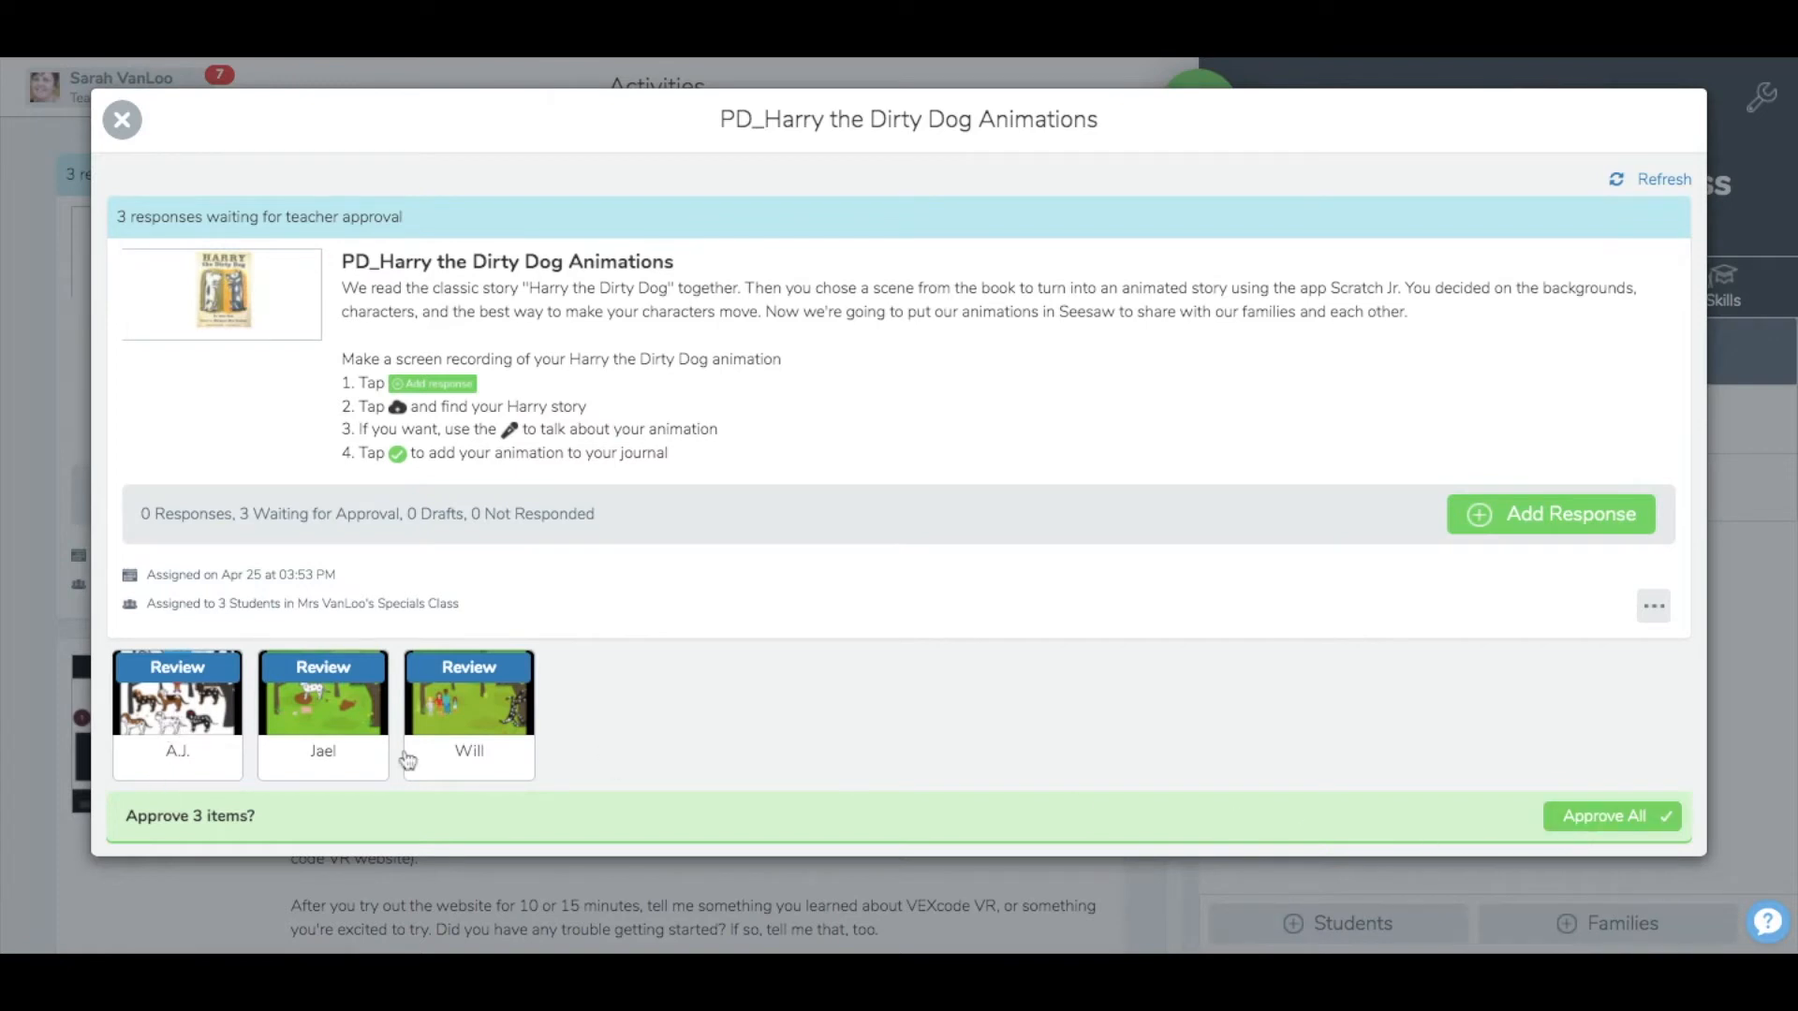
left_click(153, 713)
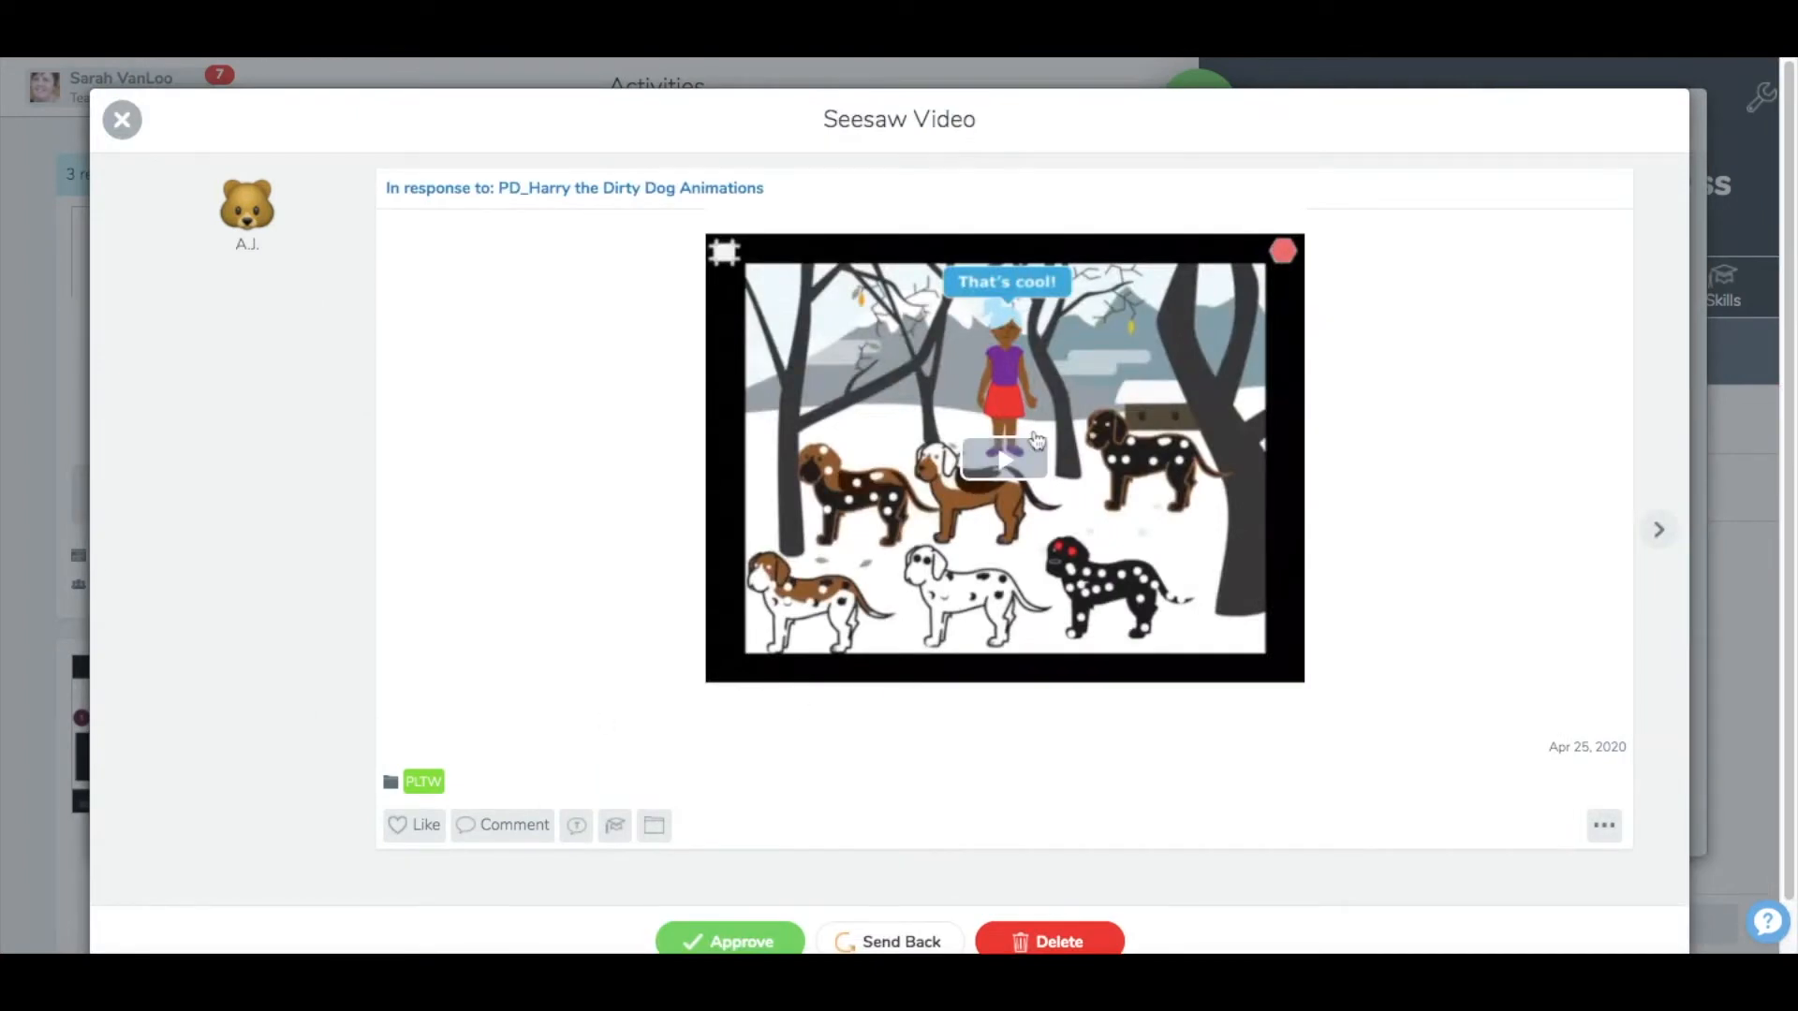
left_click(1017, 458)
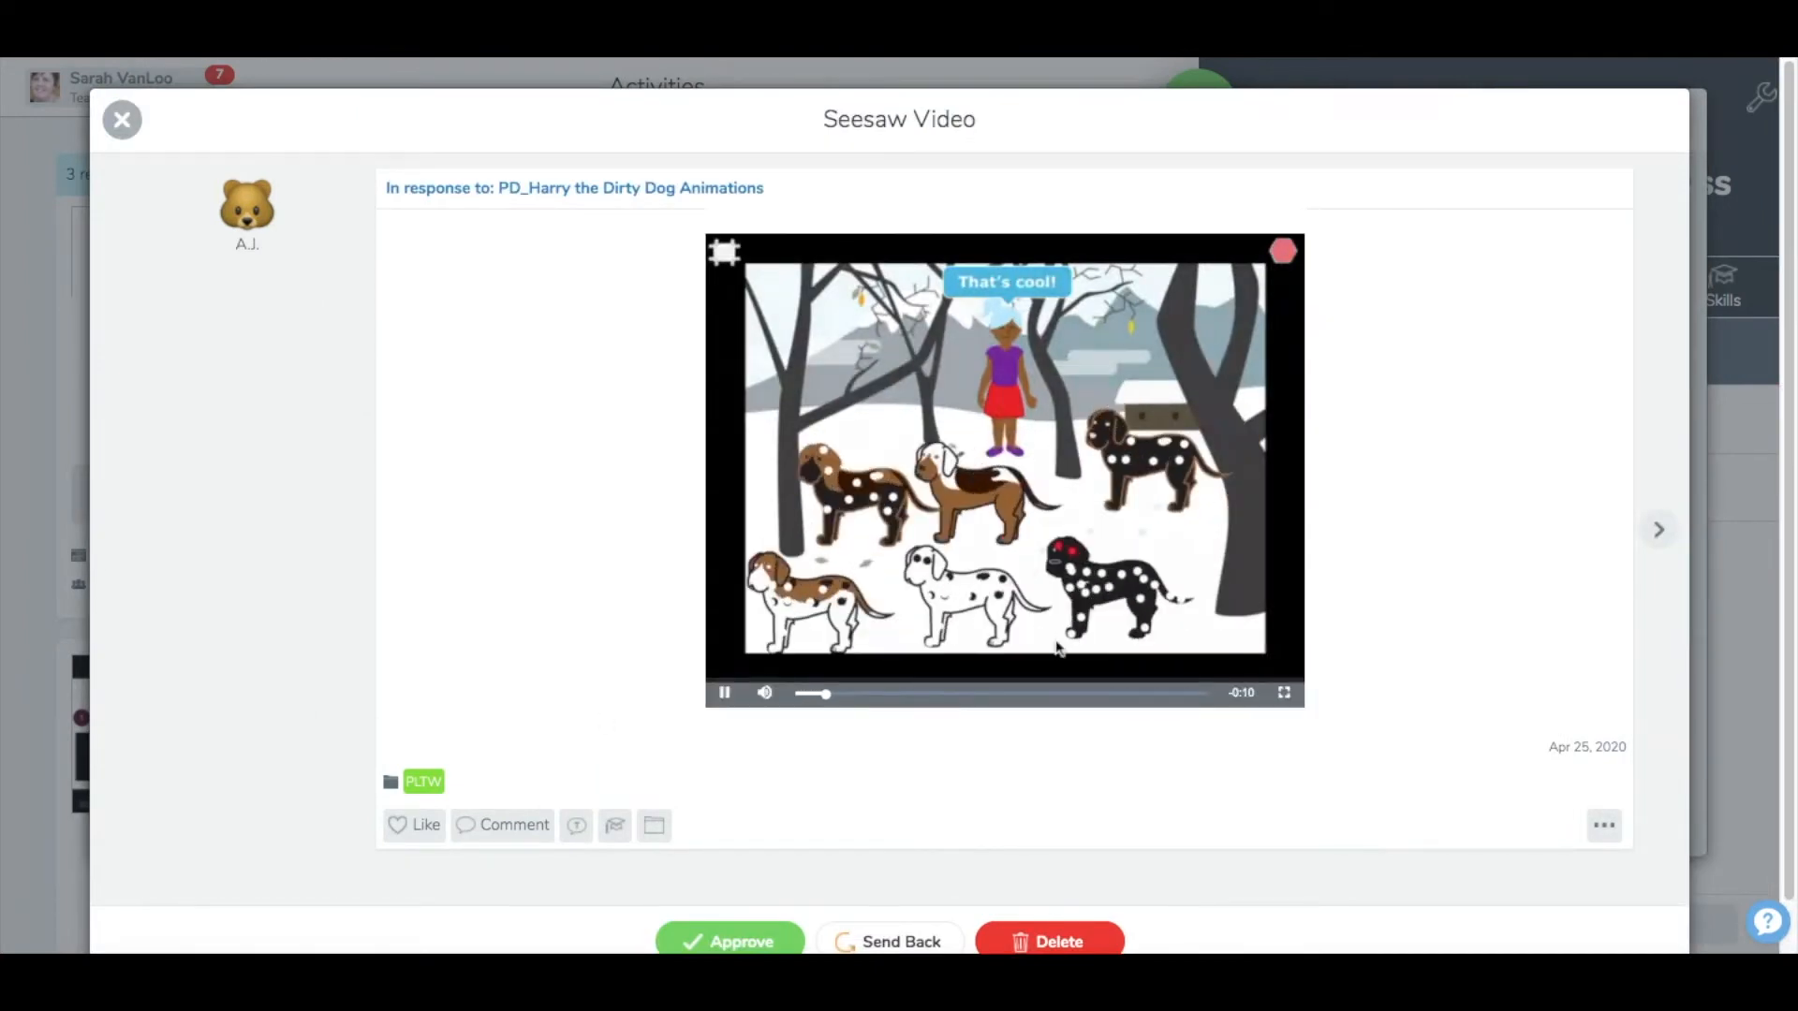
- Post the comment "I like how all the dogs move together." on the snowy dog animation
scroll(1091, 707, "down", 1)
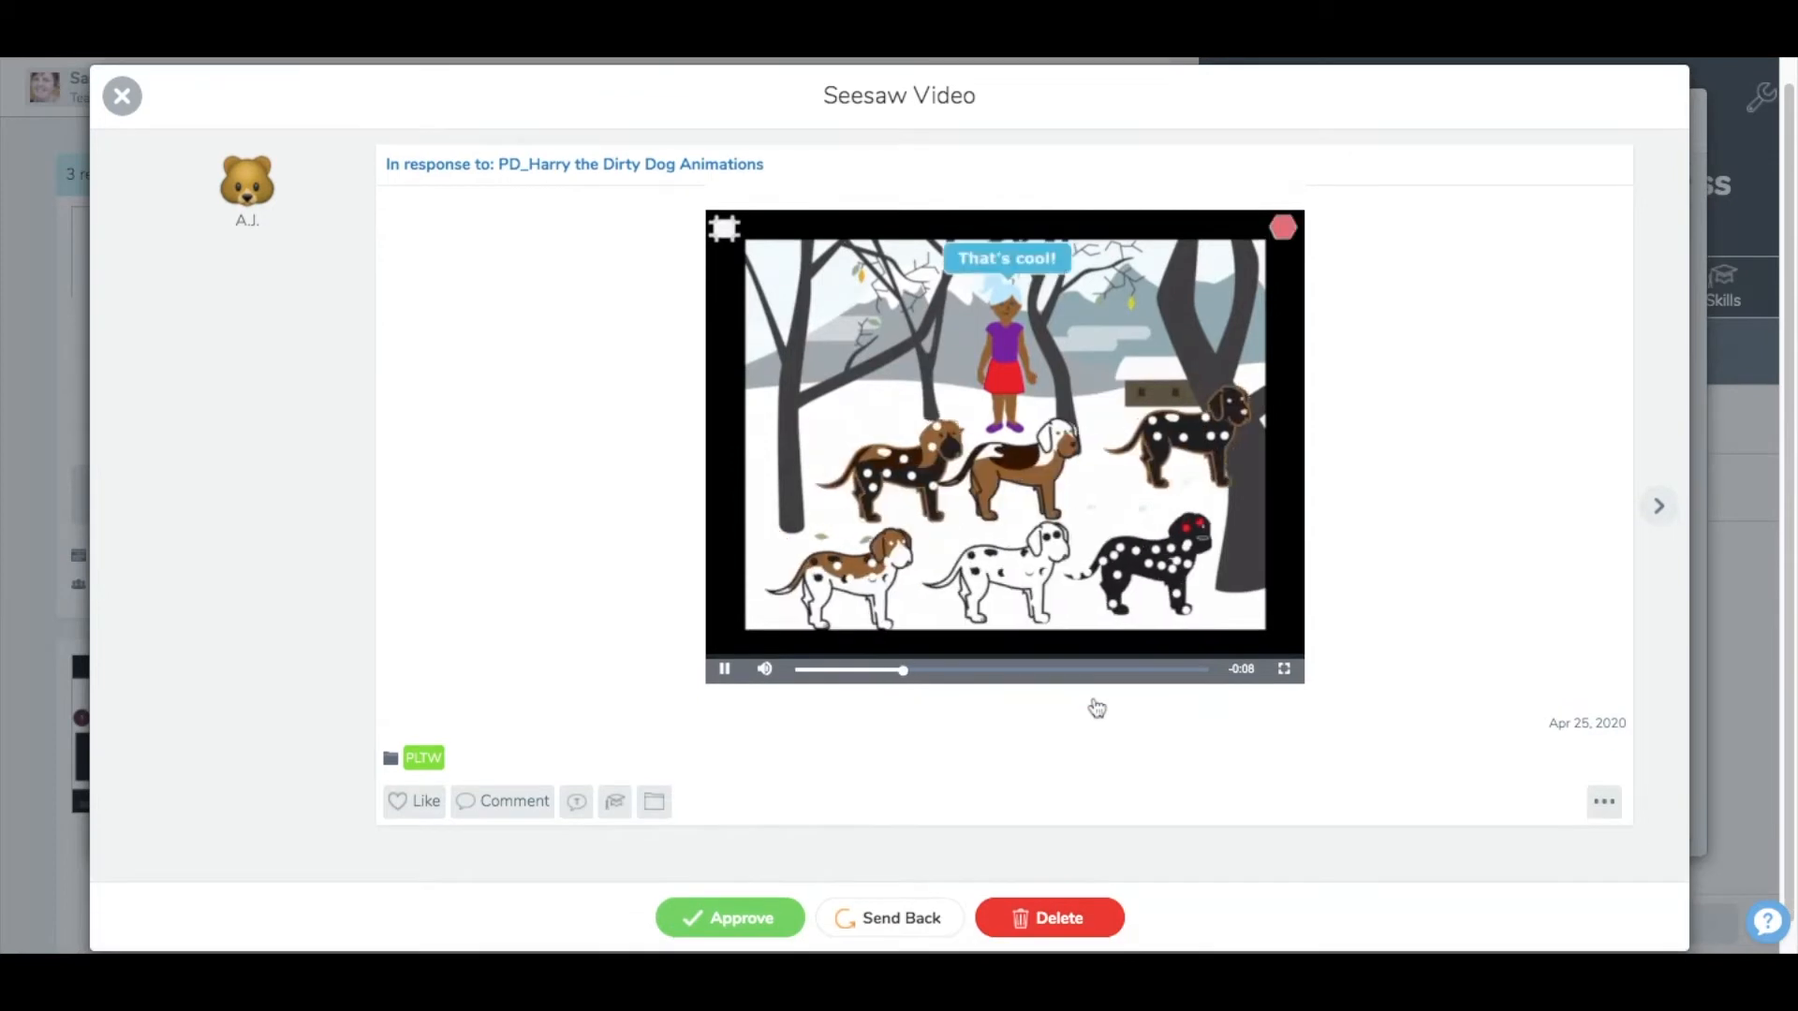
left_click(496, 803)
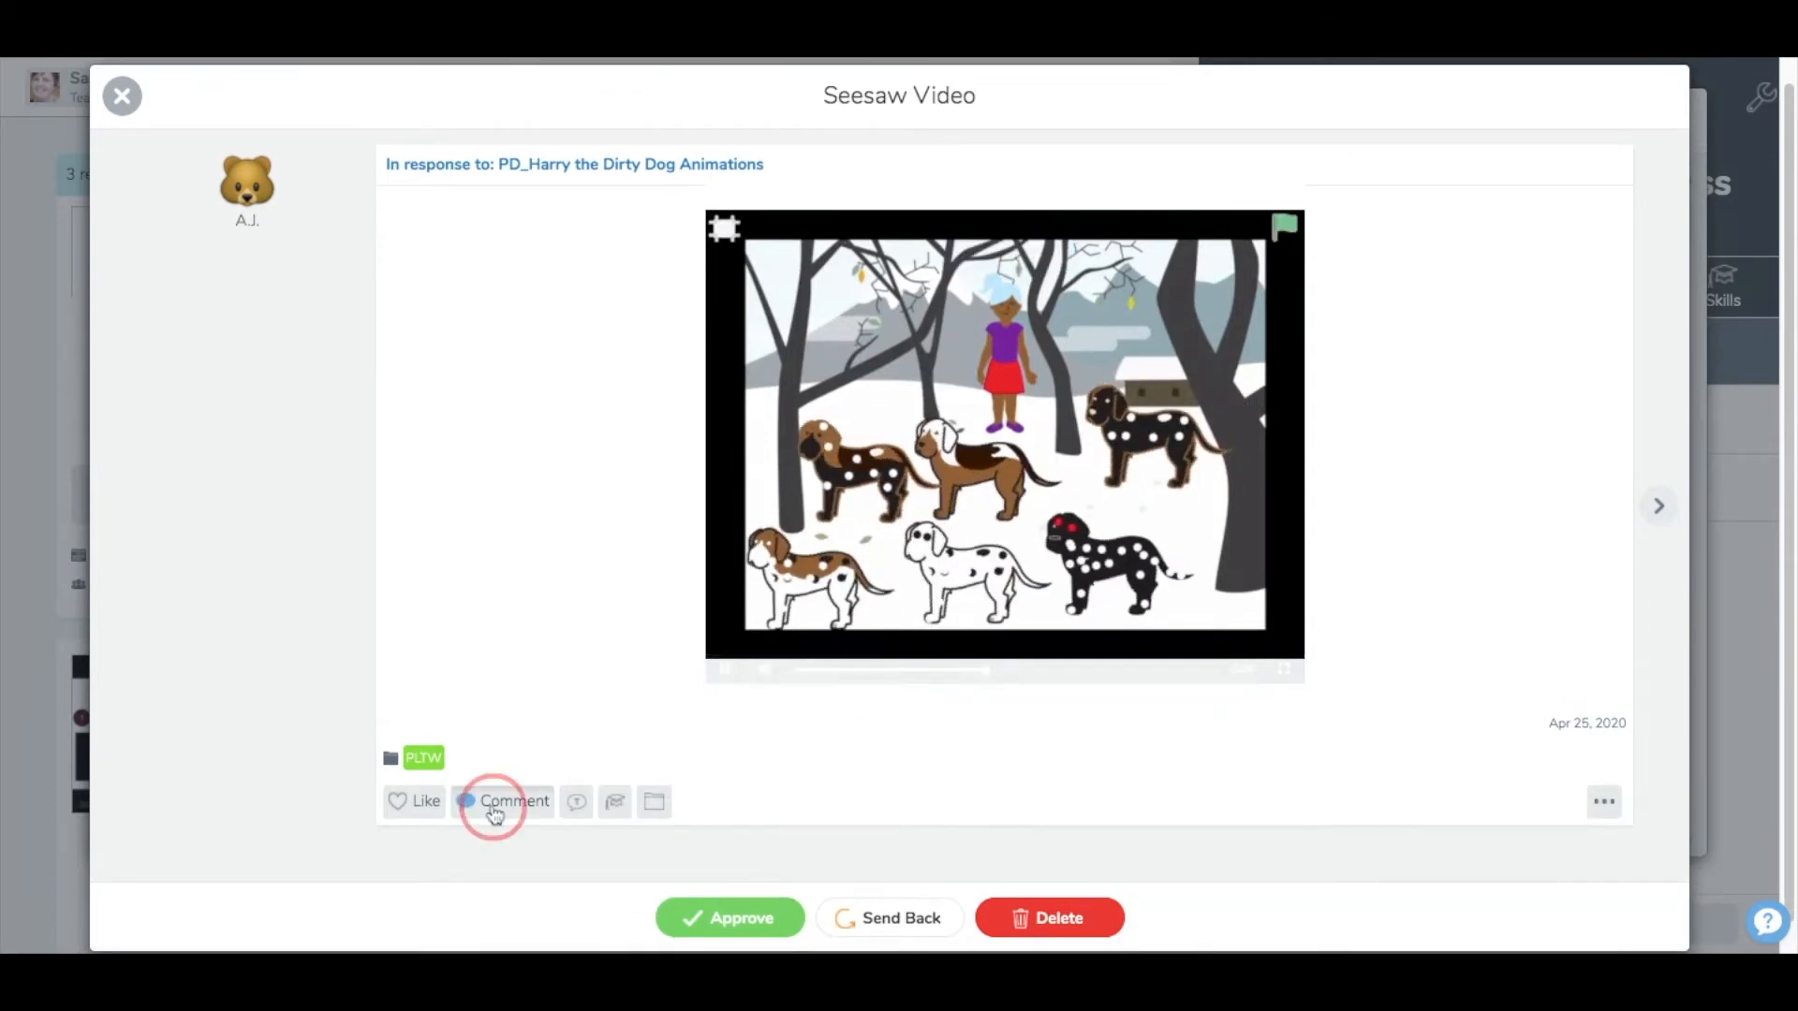
left_click(509, 805)
type("I like how ")
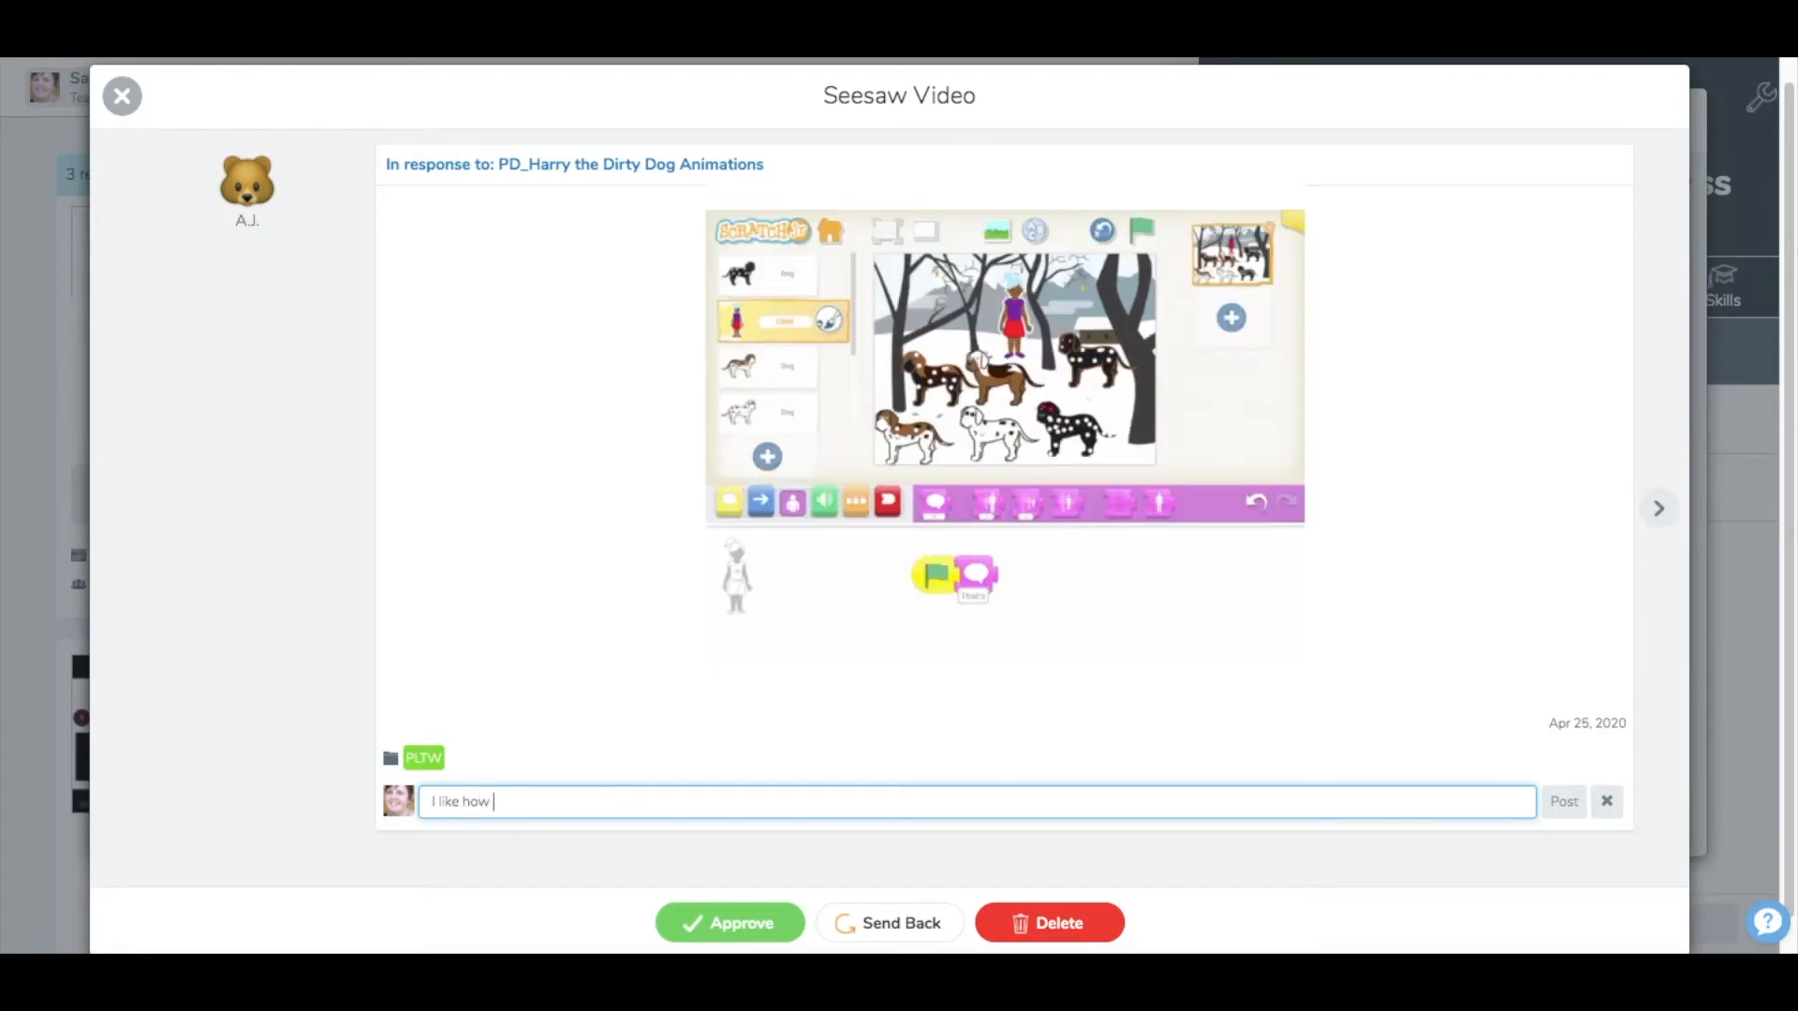
type("all the dogs mov")
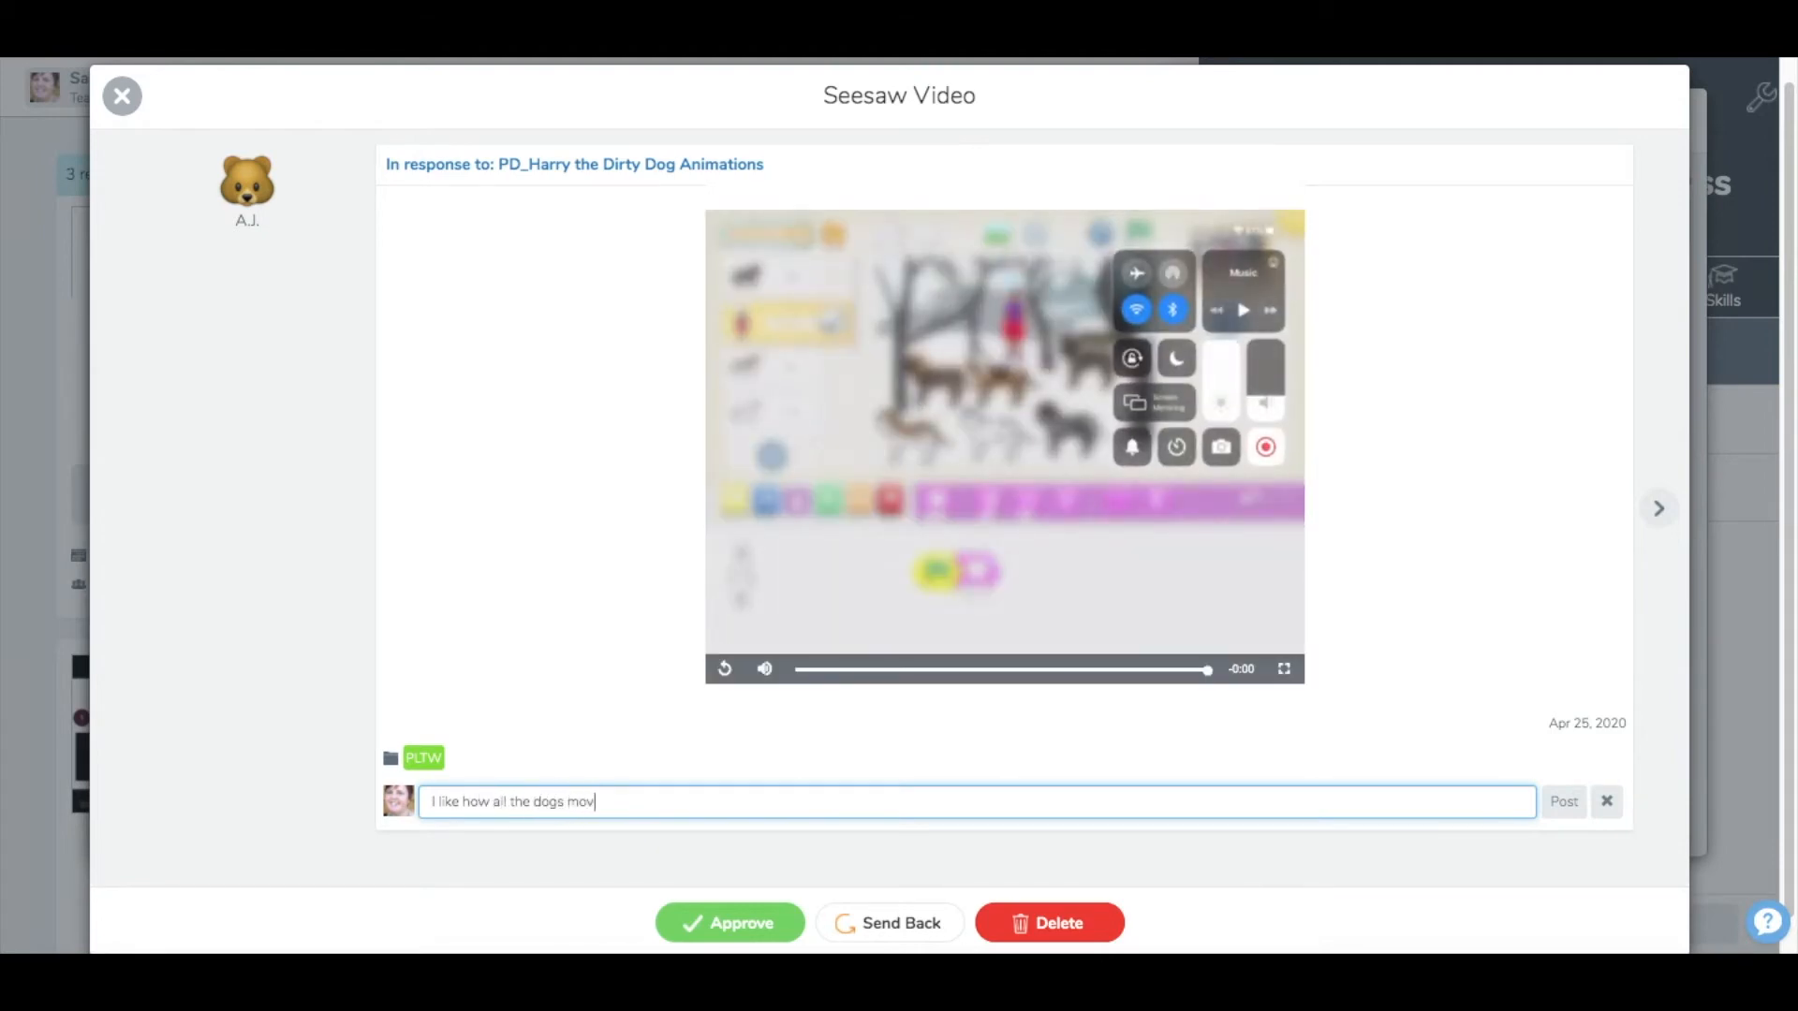
type("e together.")
key("Return")
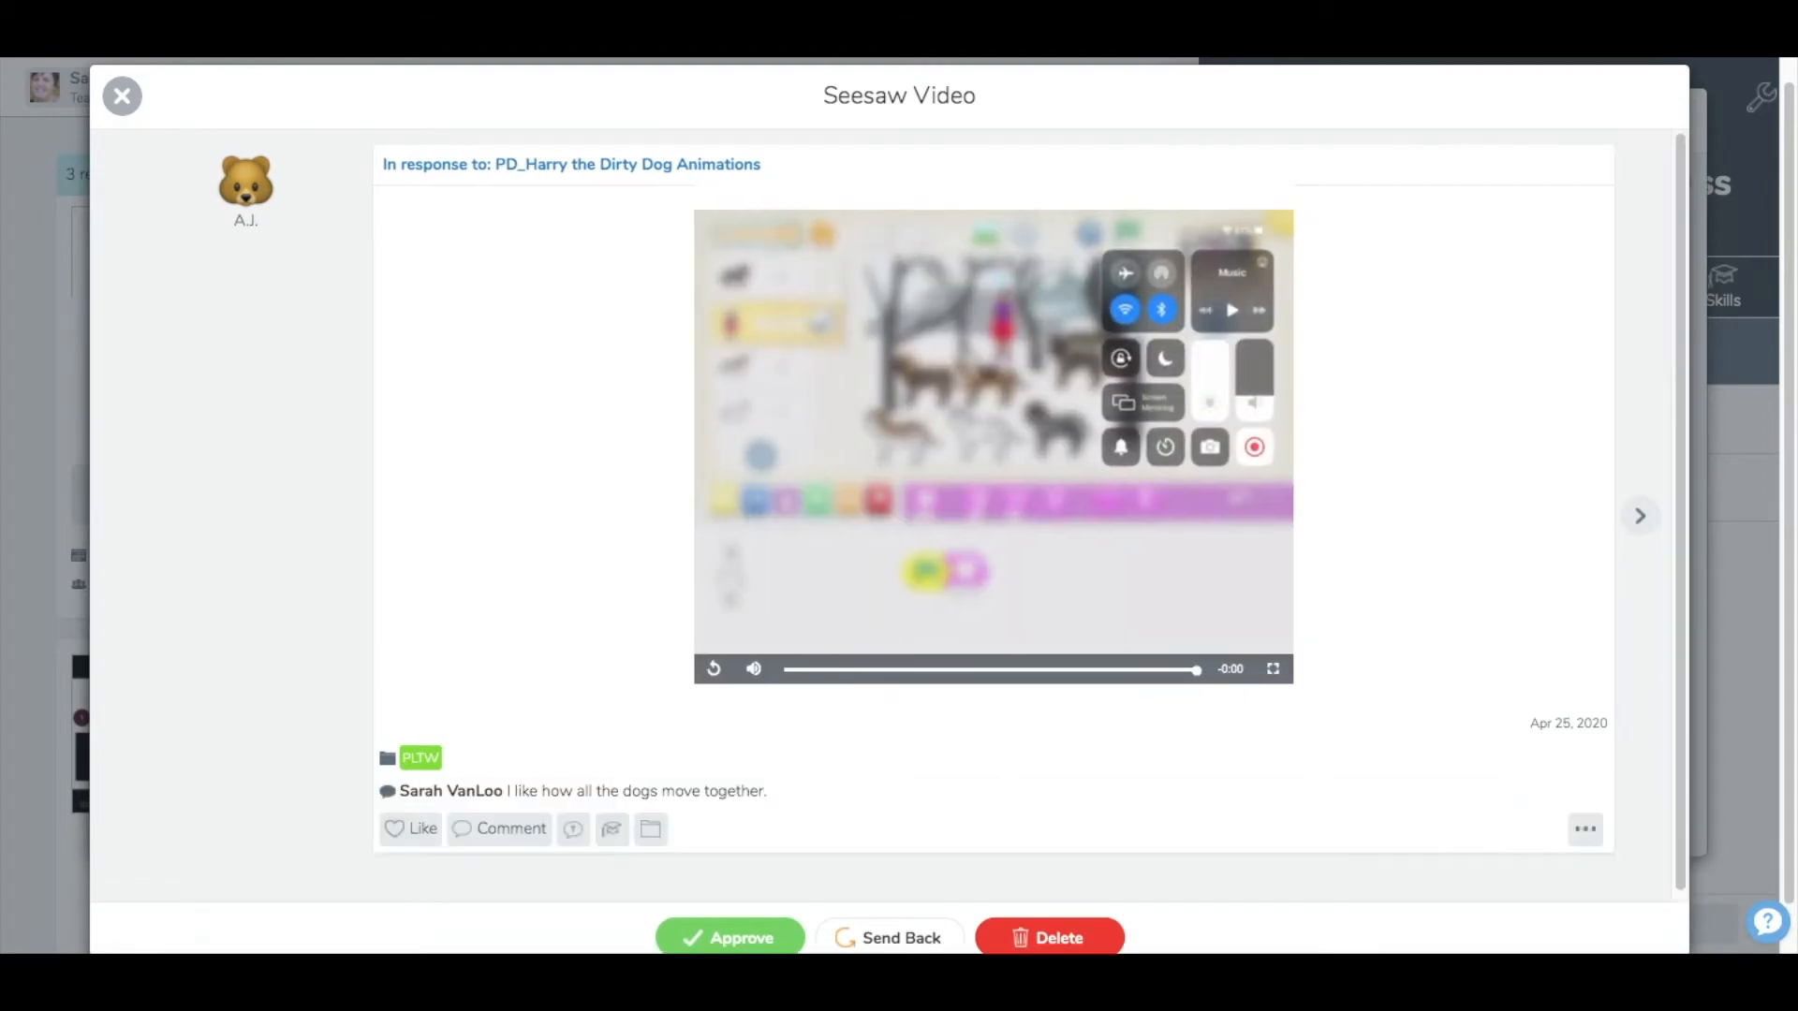
- Like the snowy dog animation and approve it
left_click(400, 827)
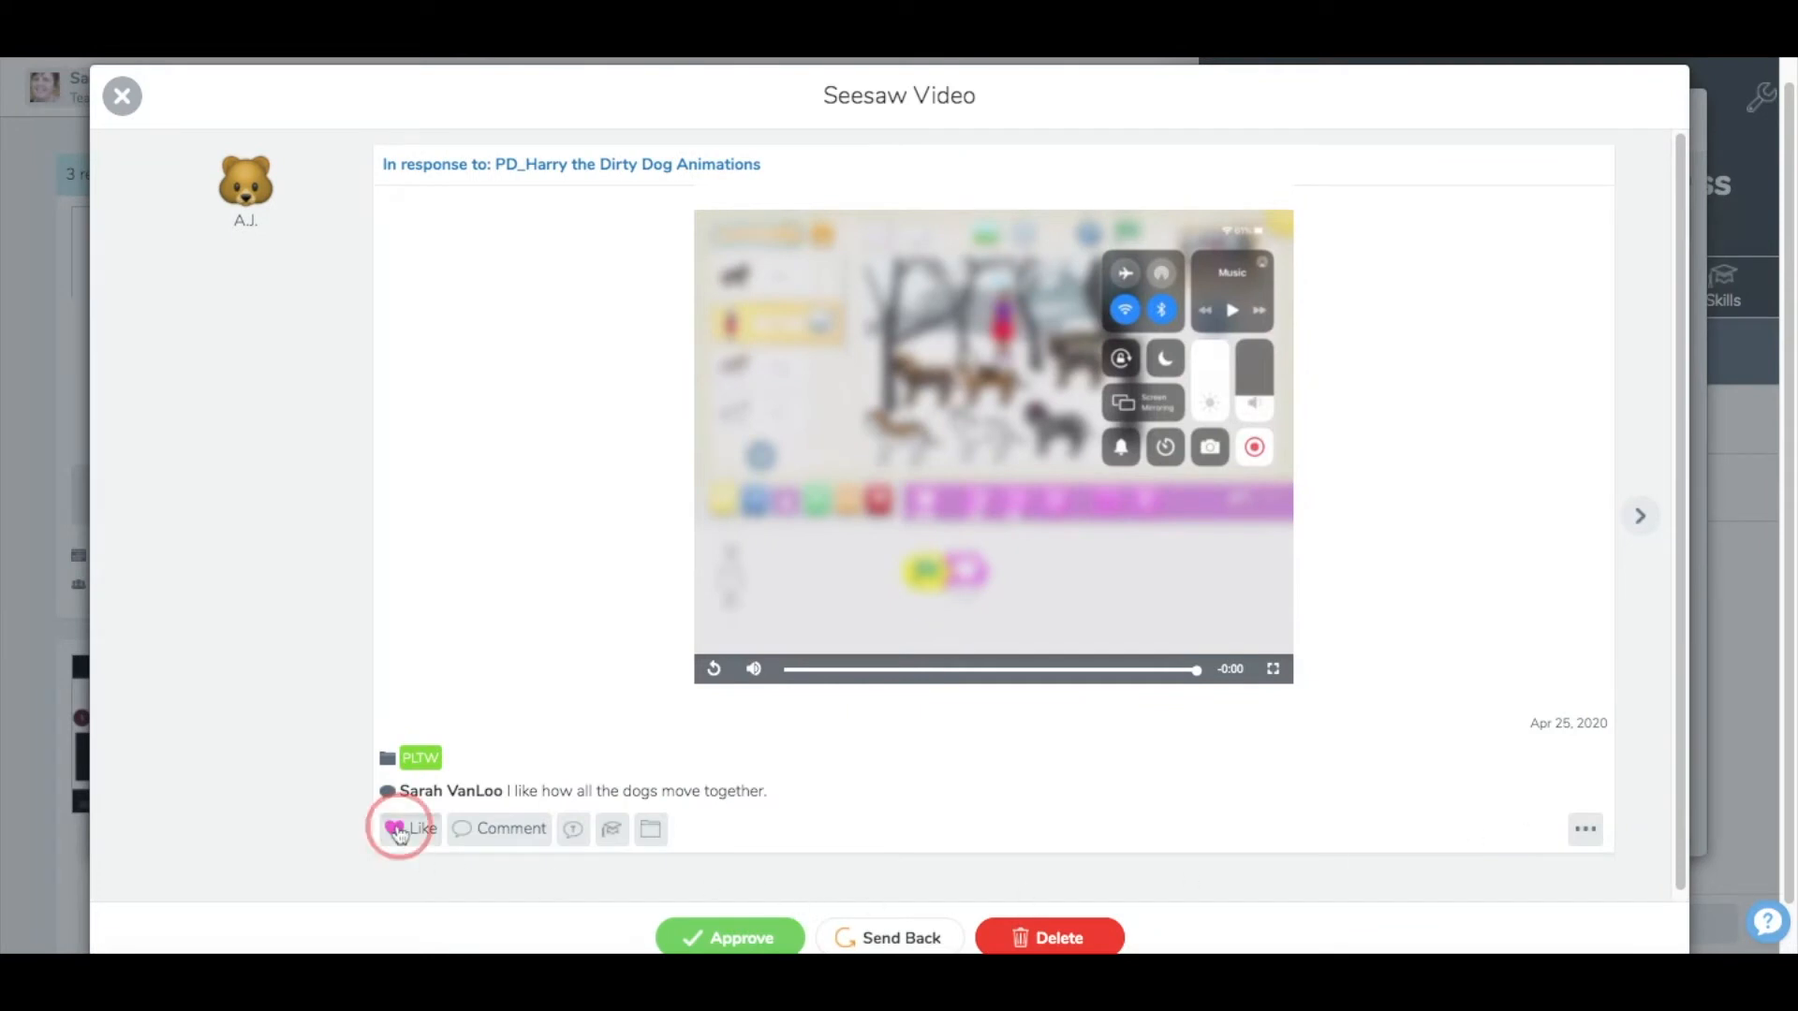
left_click(744, 935)
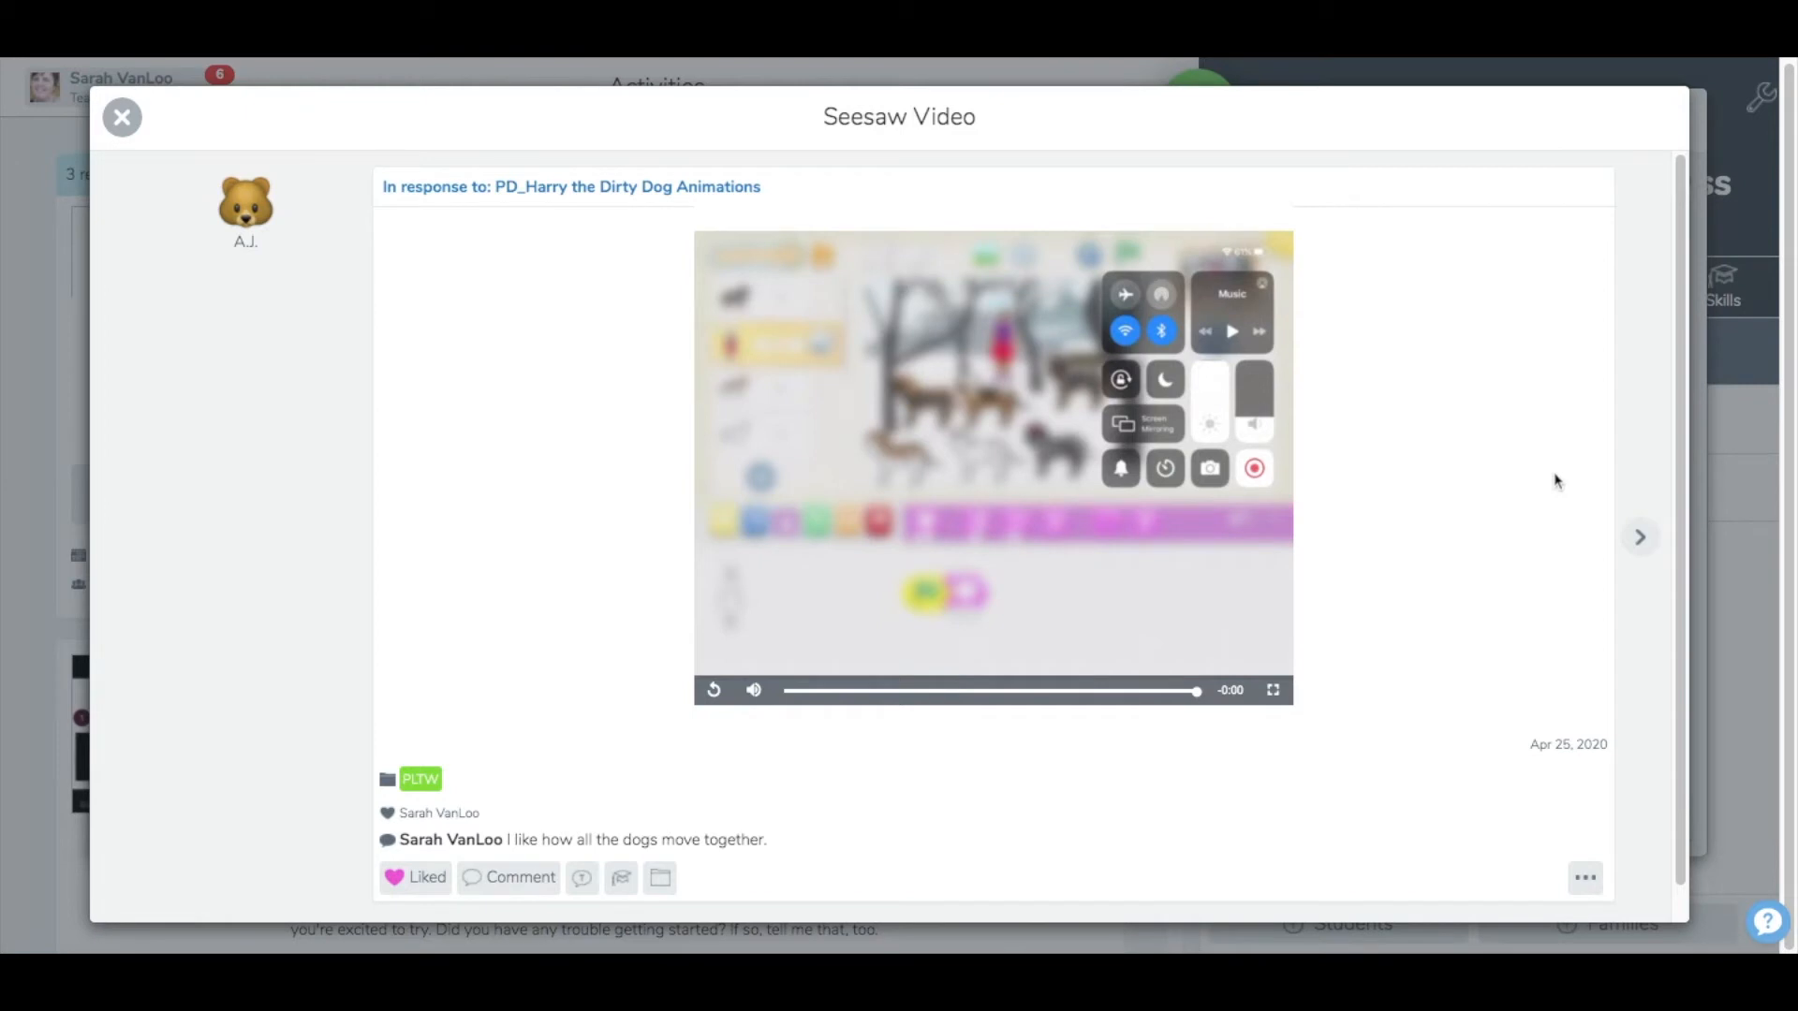
- Like the next response, the white spotted dog in the garden, and approve it with "comment" entered as the comment text
left_click(1640, 536)
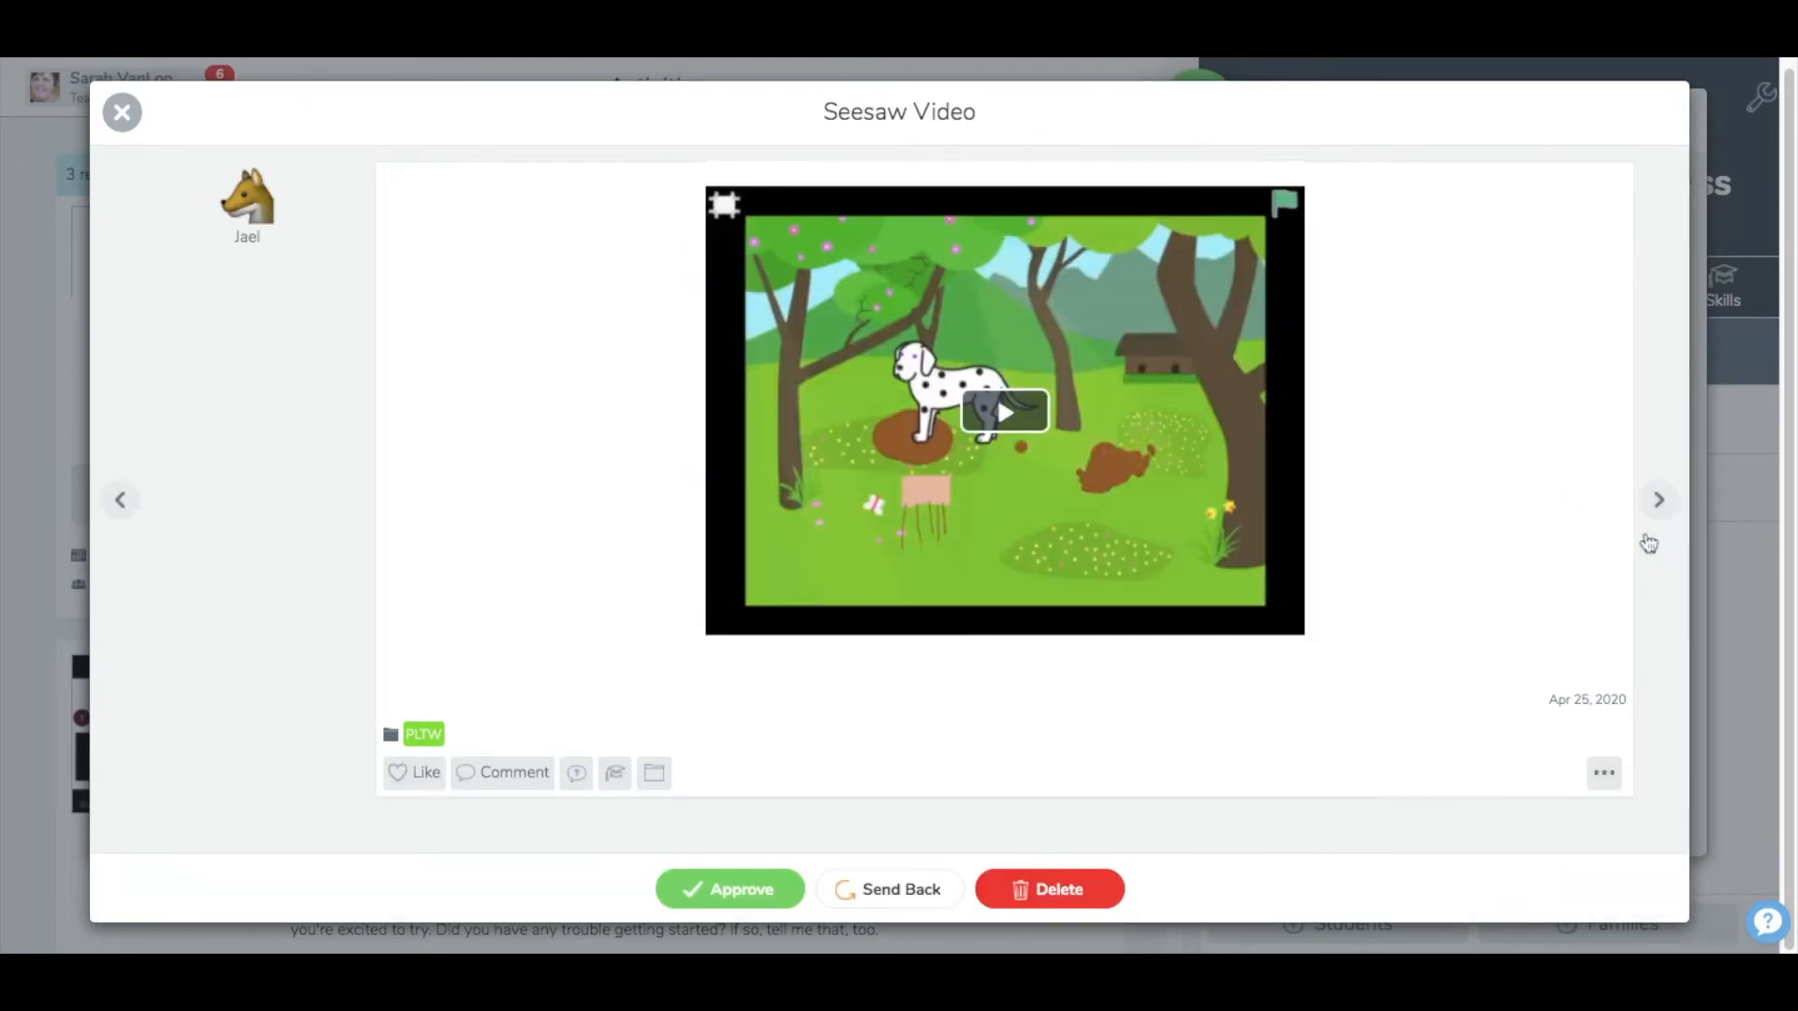
left_click(419, 801)
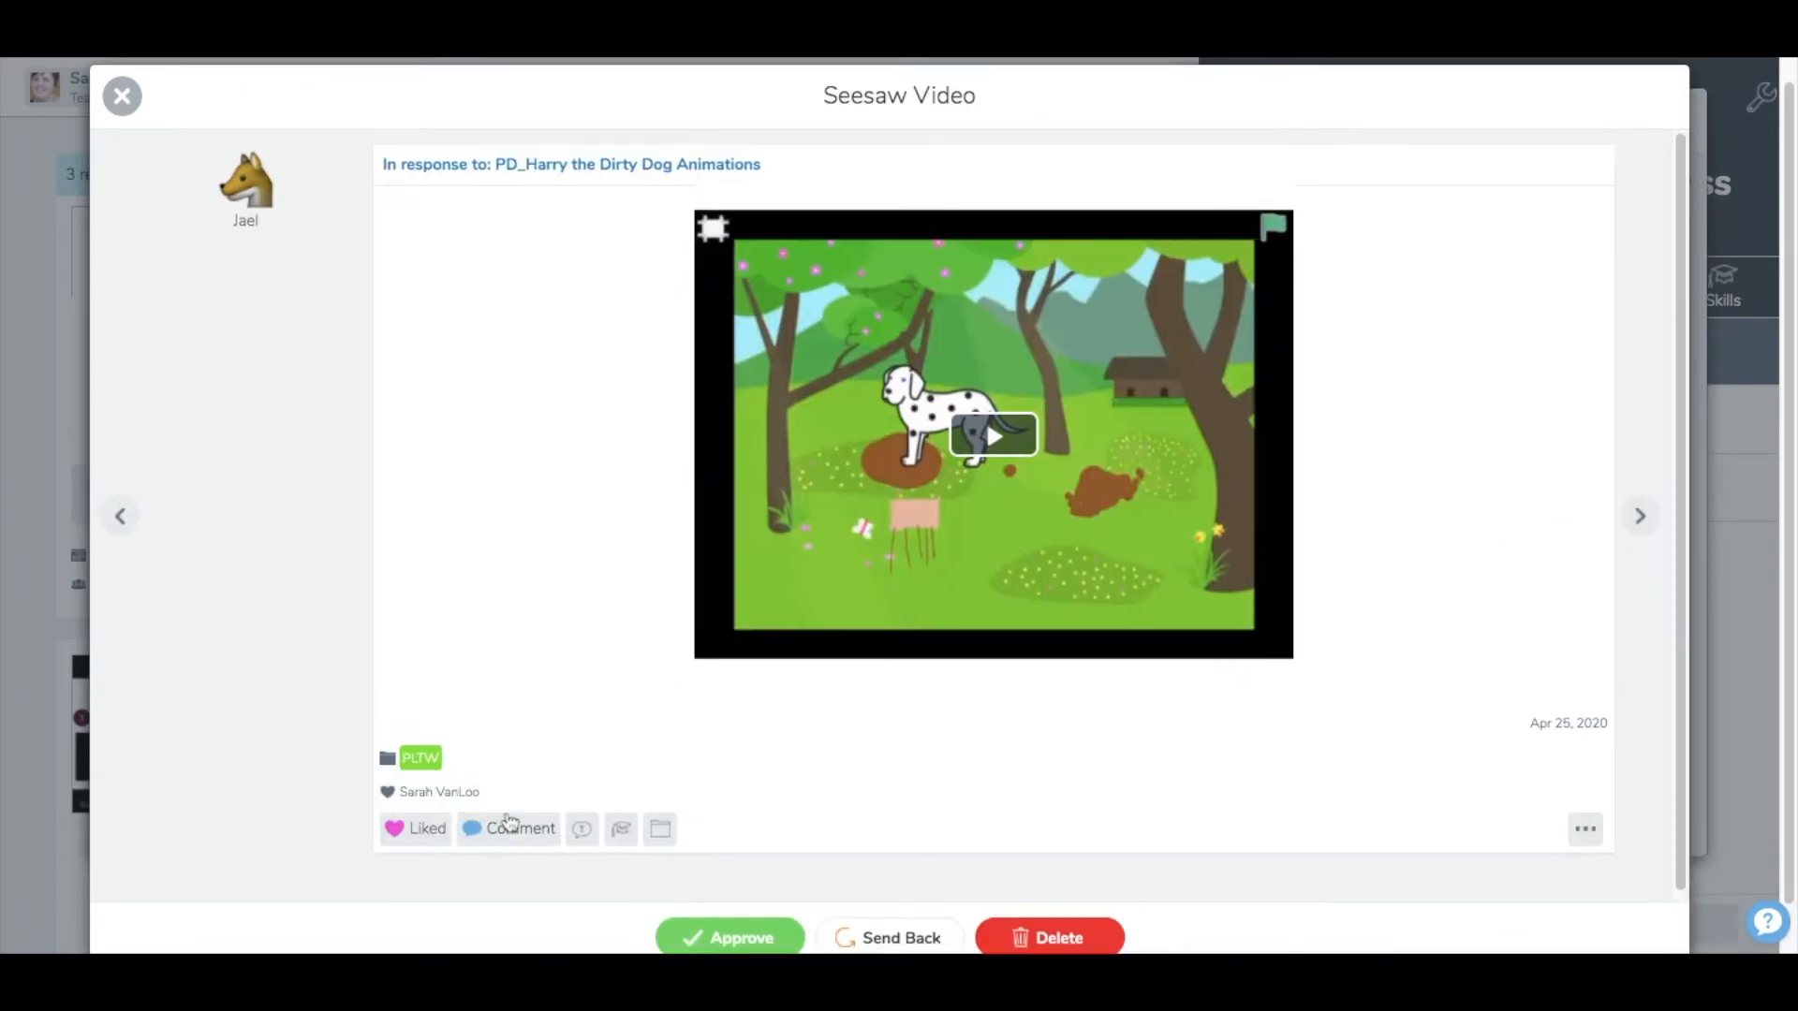
left_click(517, 831)
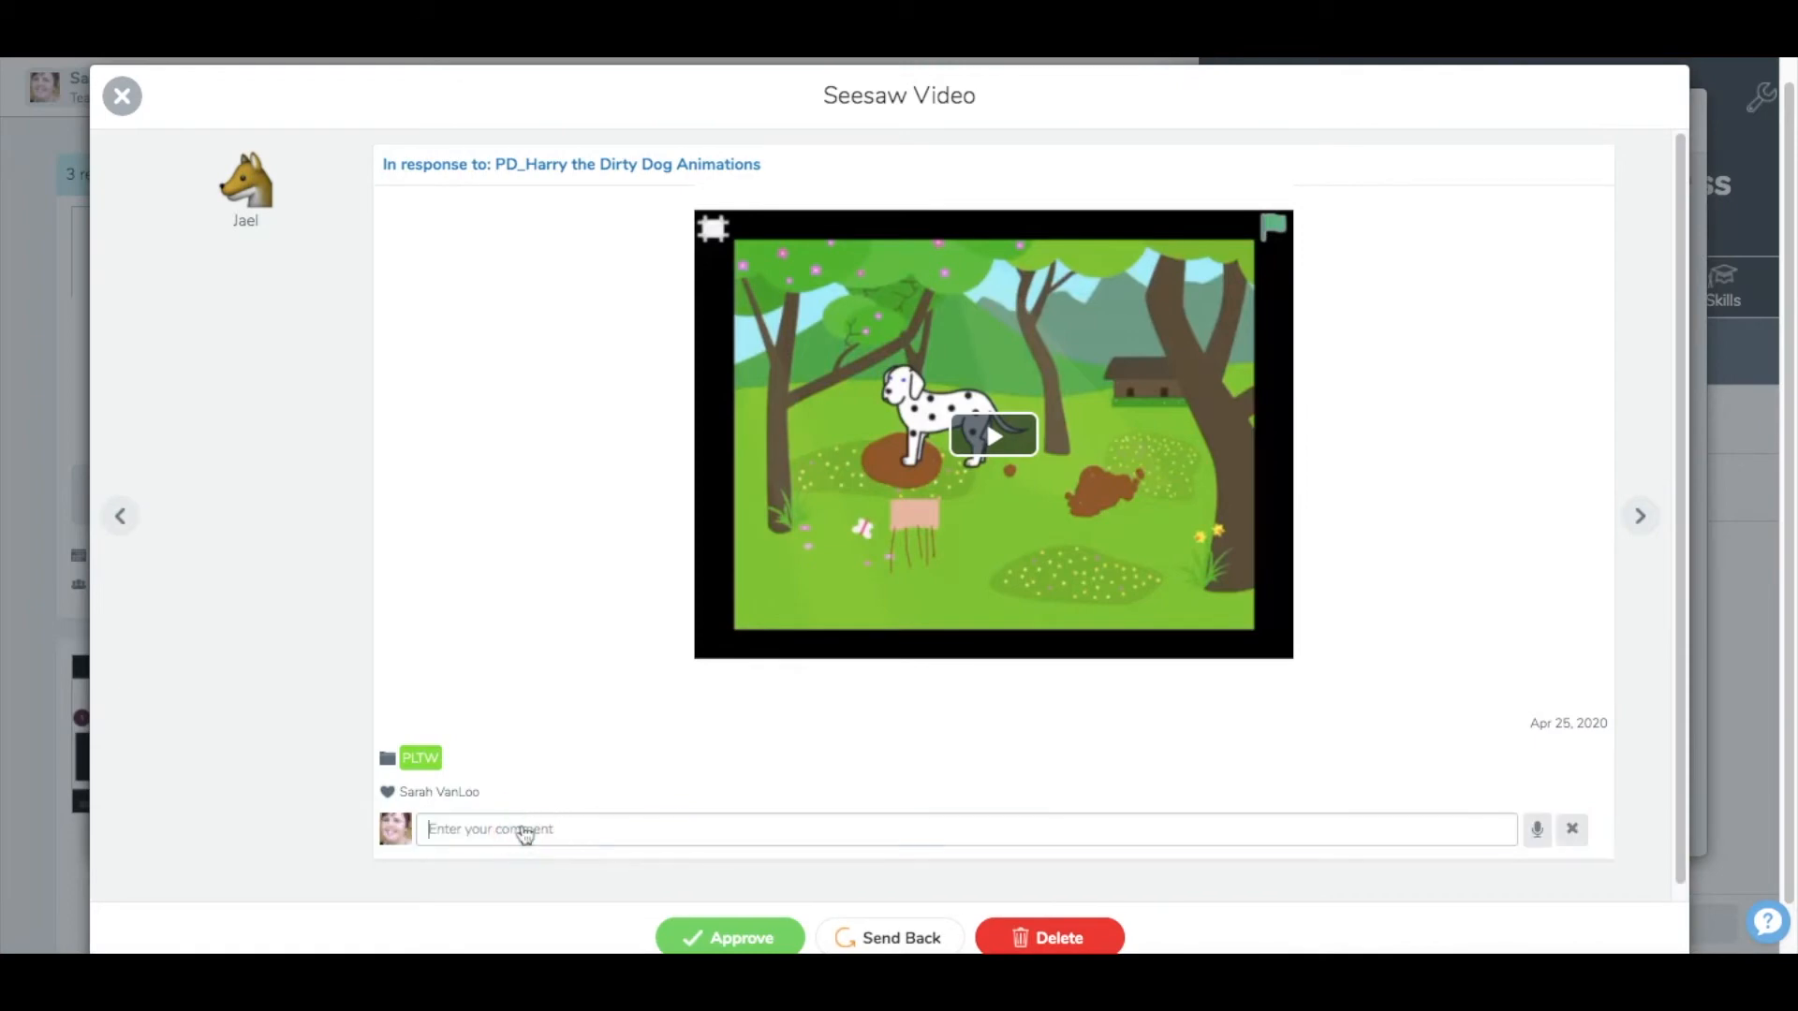
type("comment")
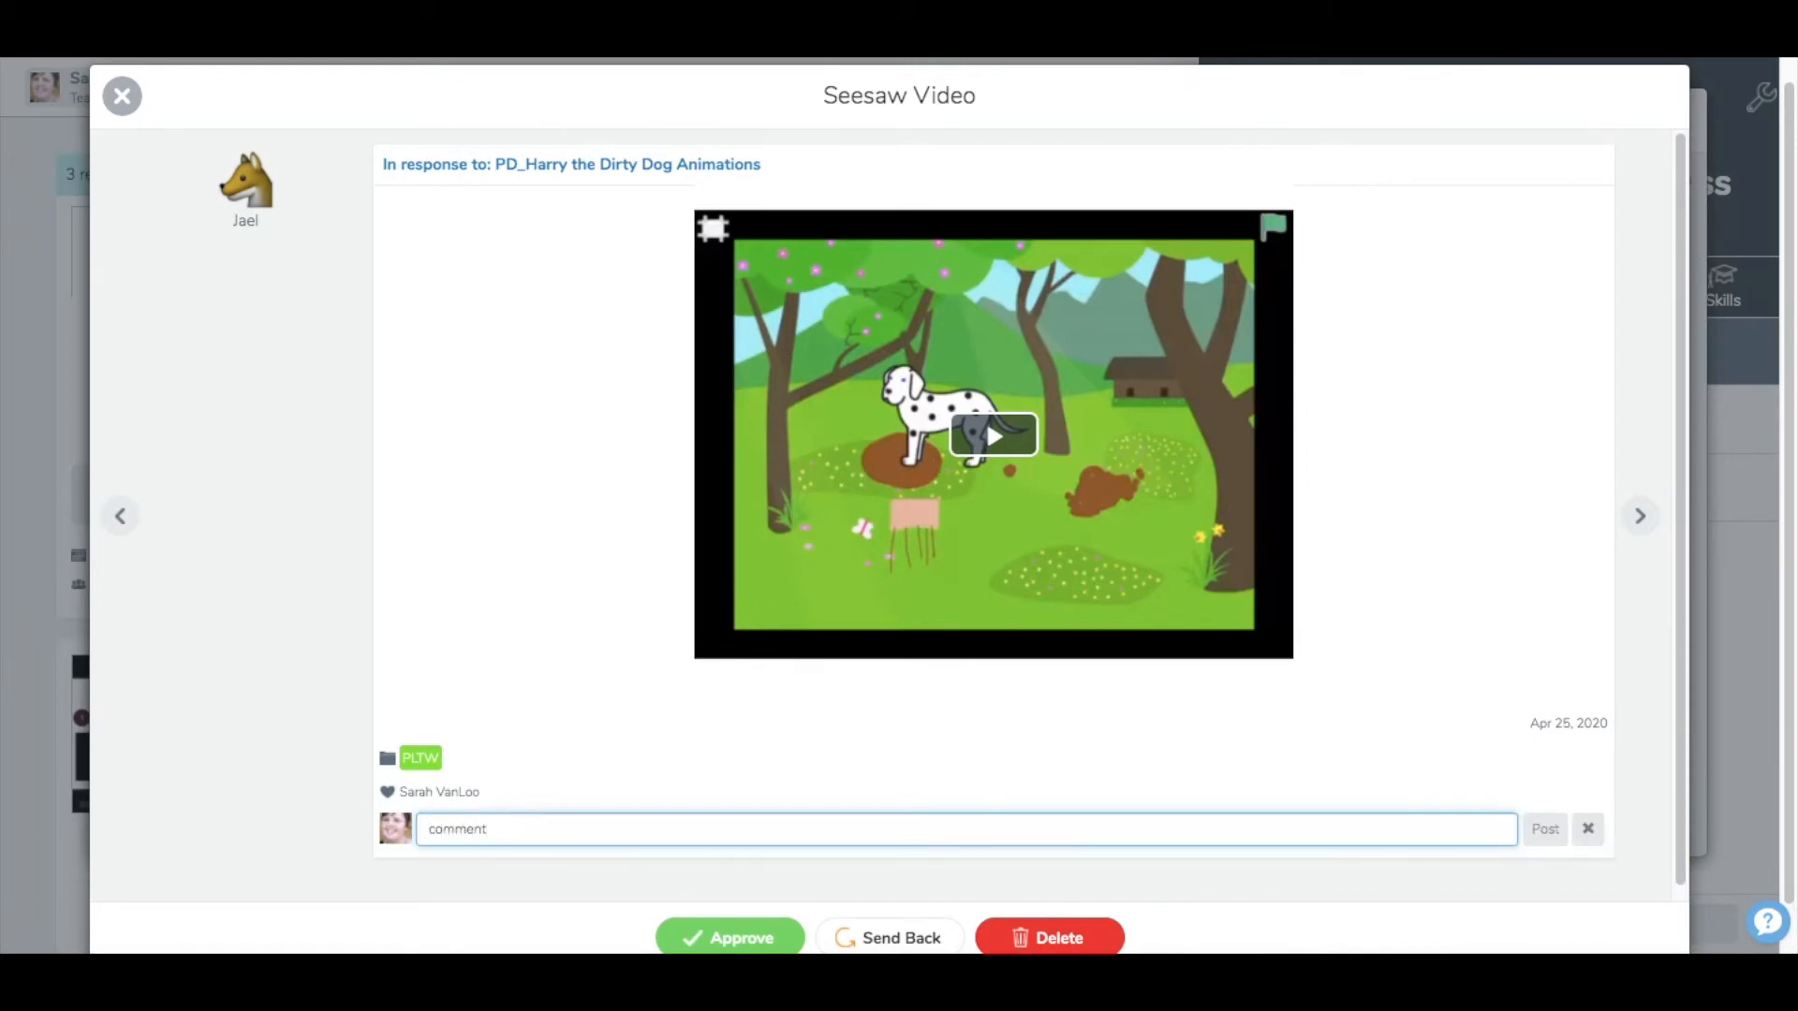
left_click(735, 936)
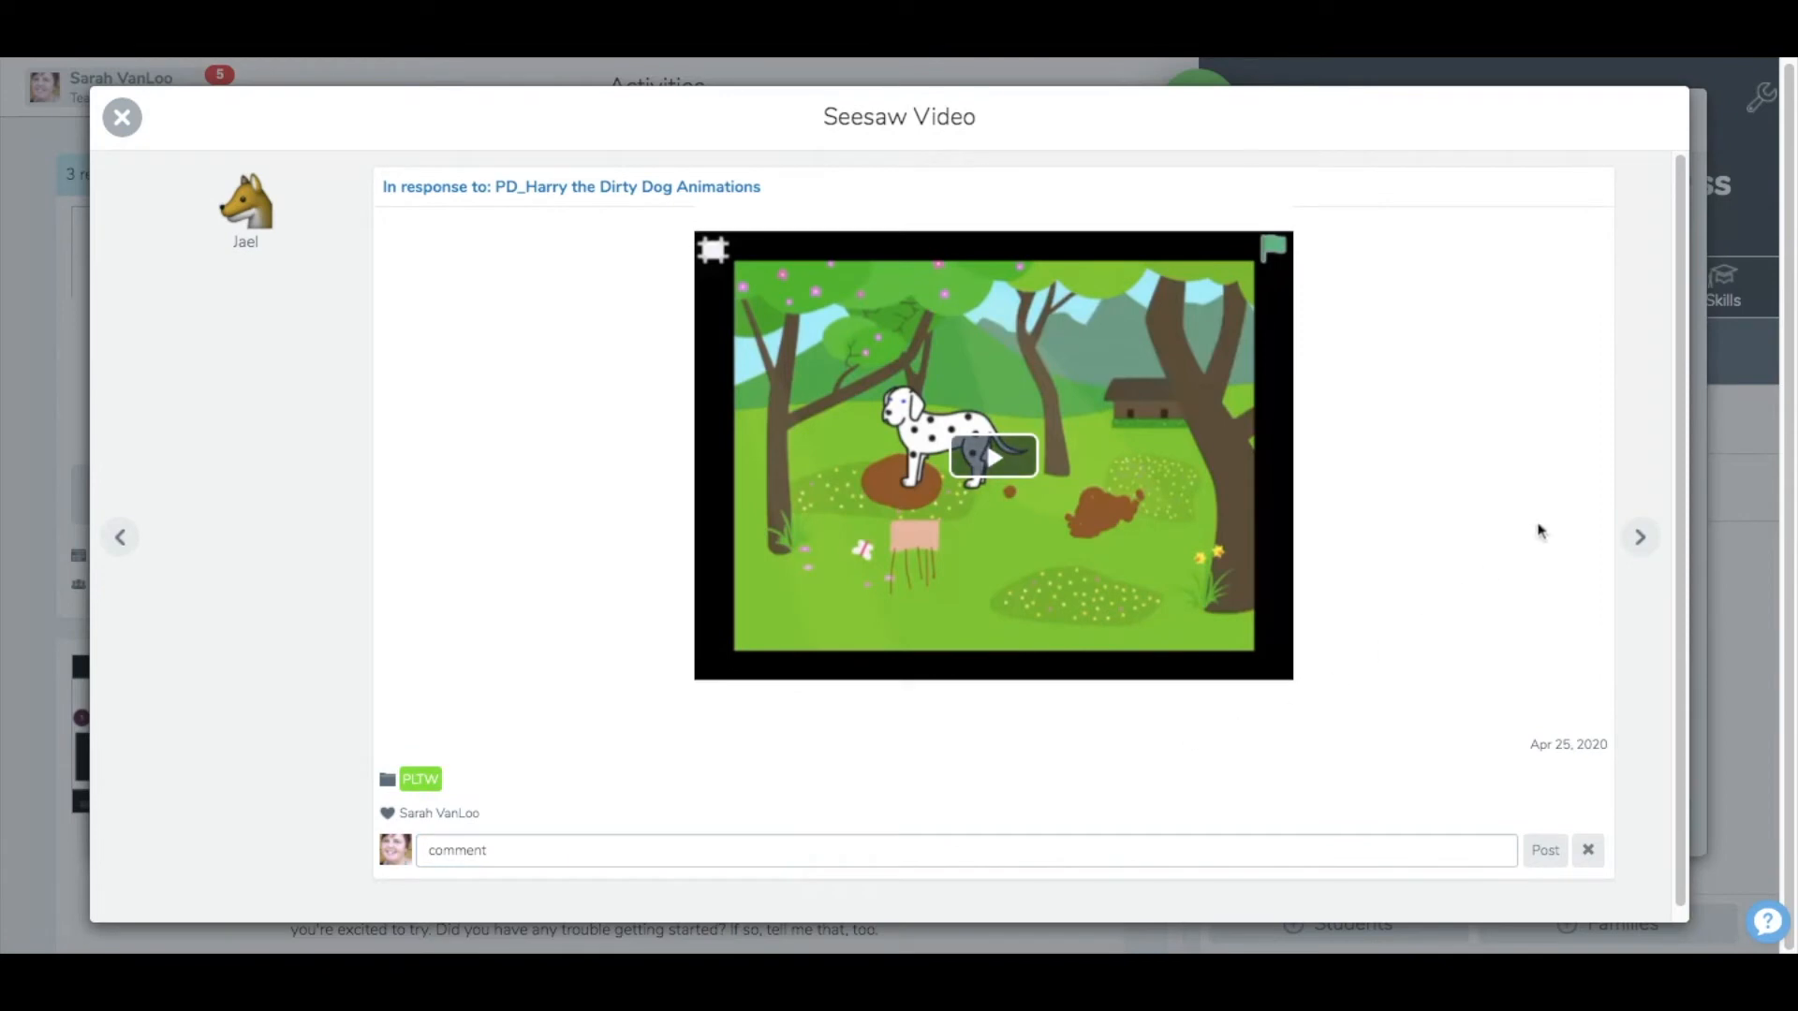
- Like the following response, the family beside the fruit tree, and add a voice comment of about 9 seconds
left_click(1635, 537)
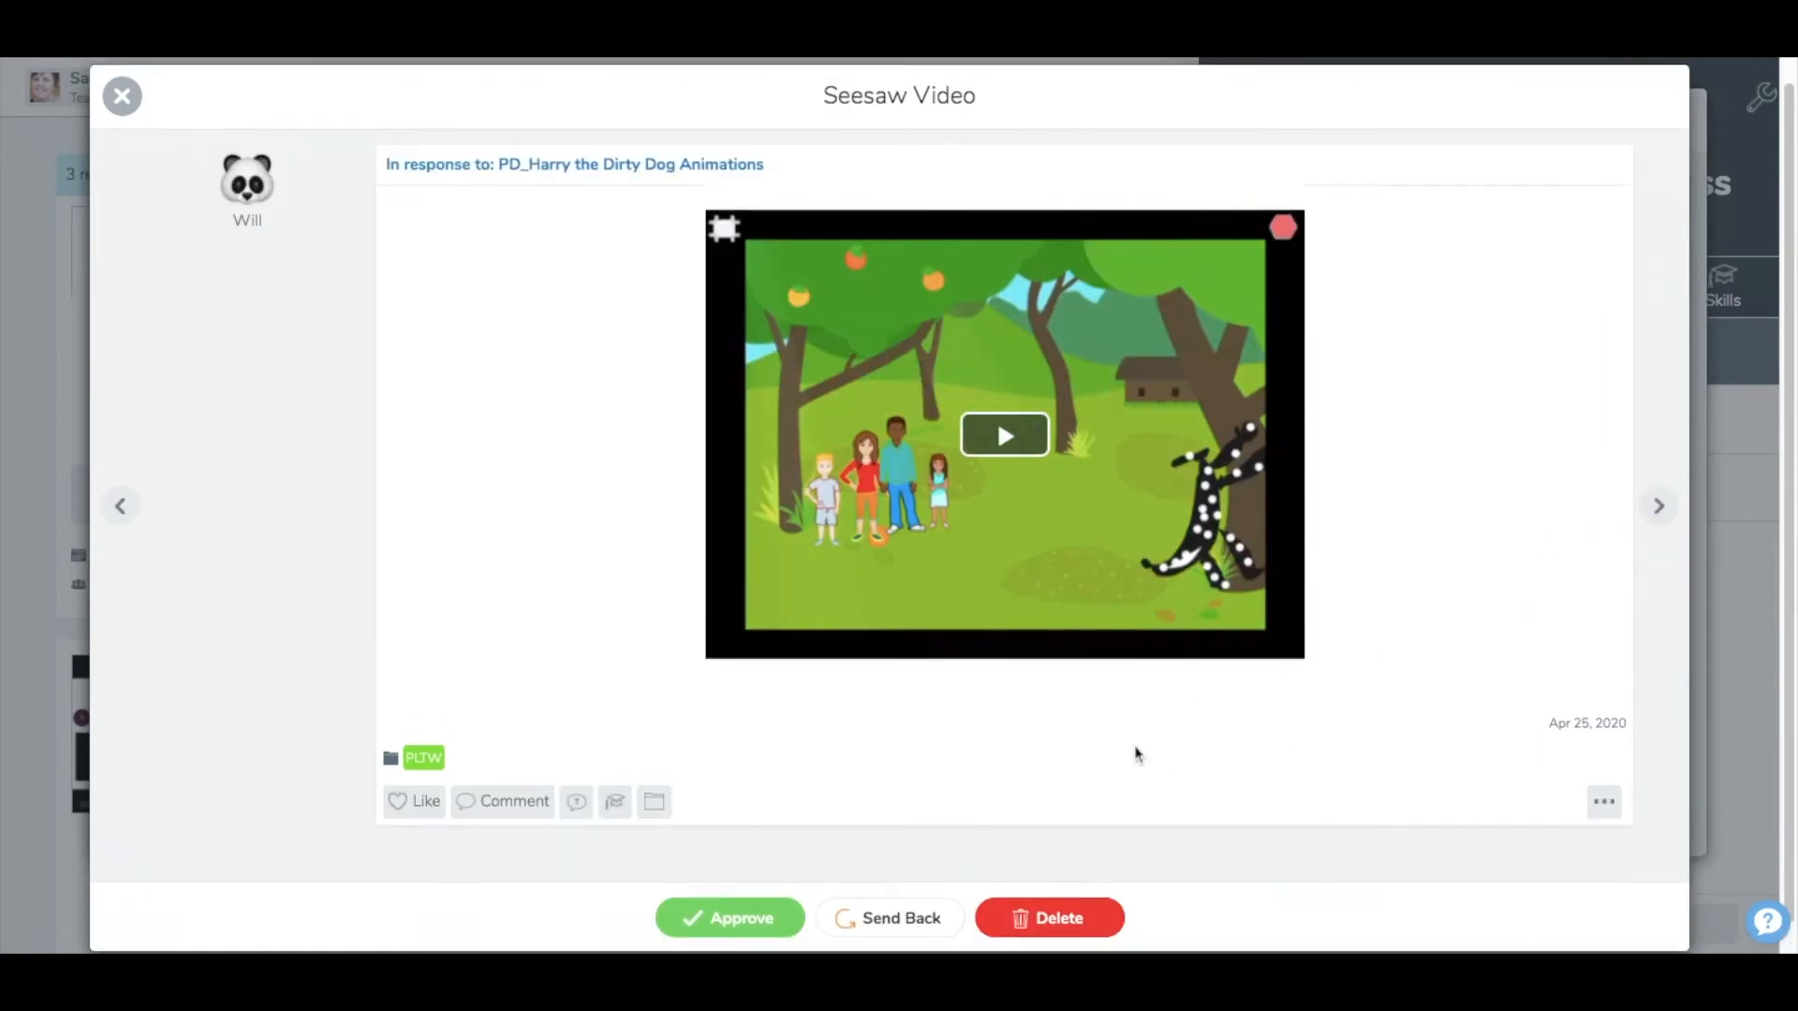
left_click(421, 801)
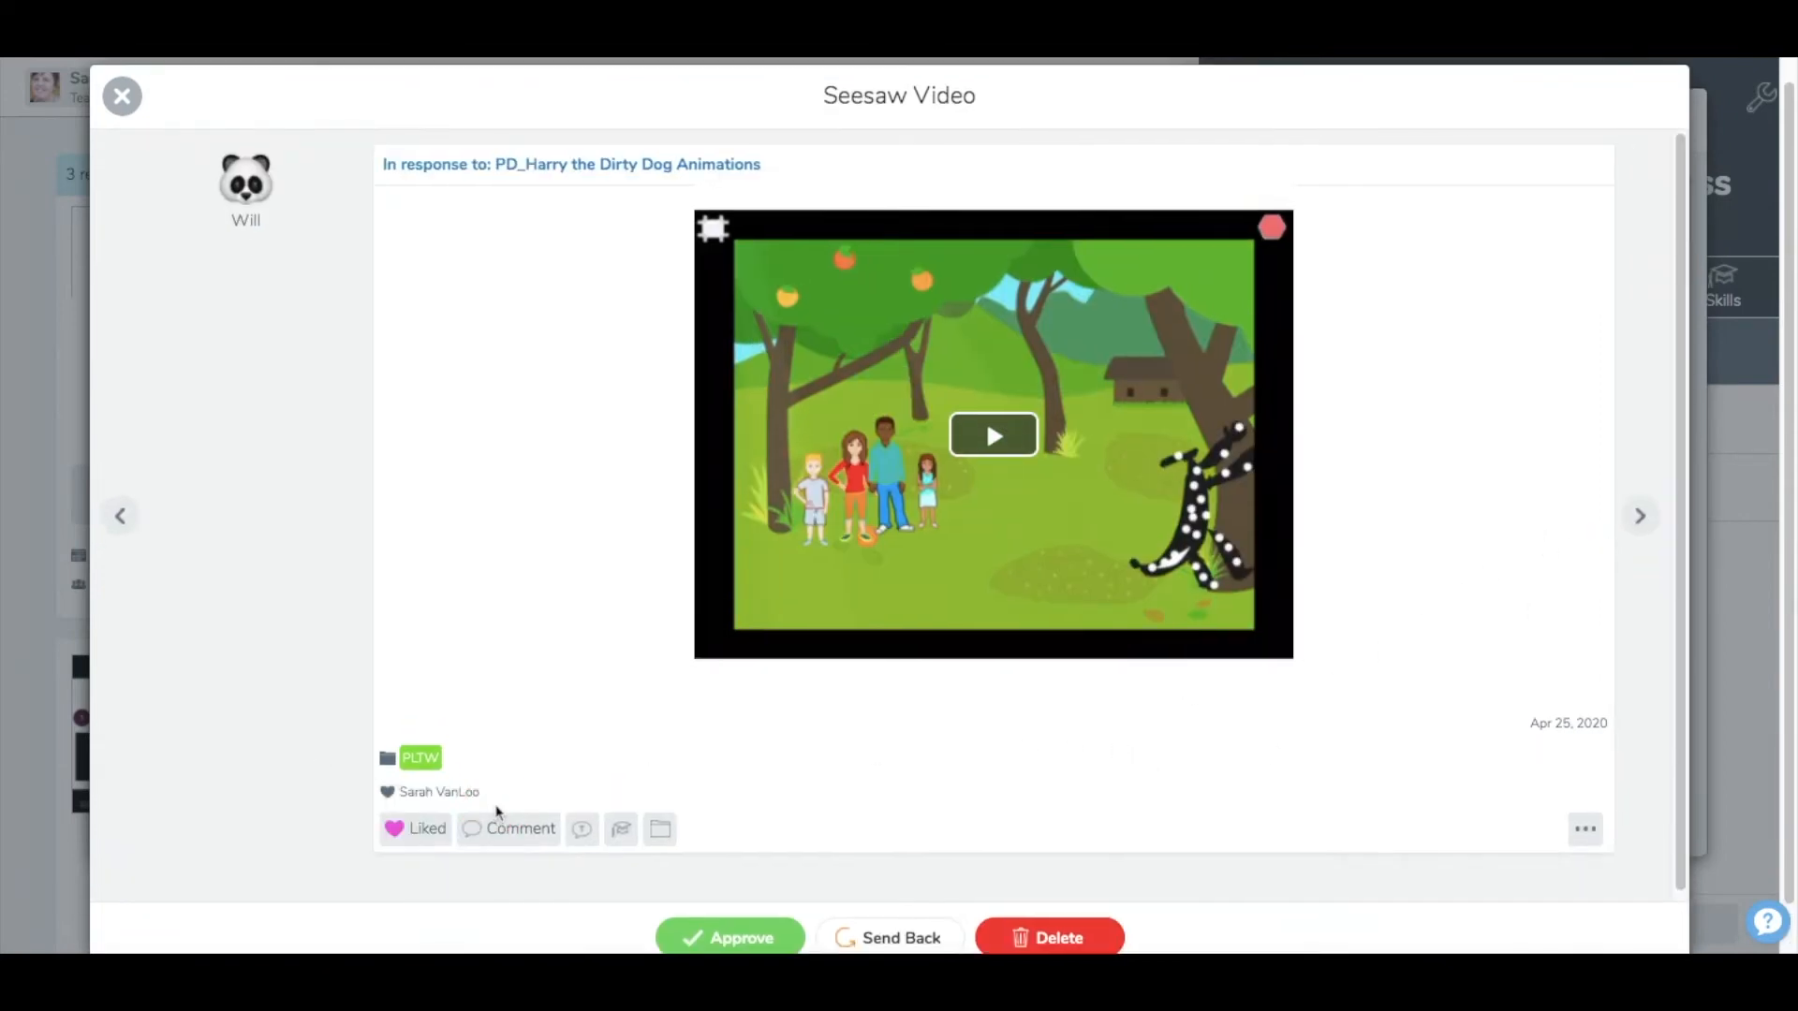
left_click(510, 830)
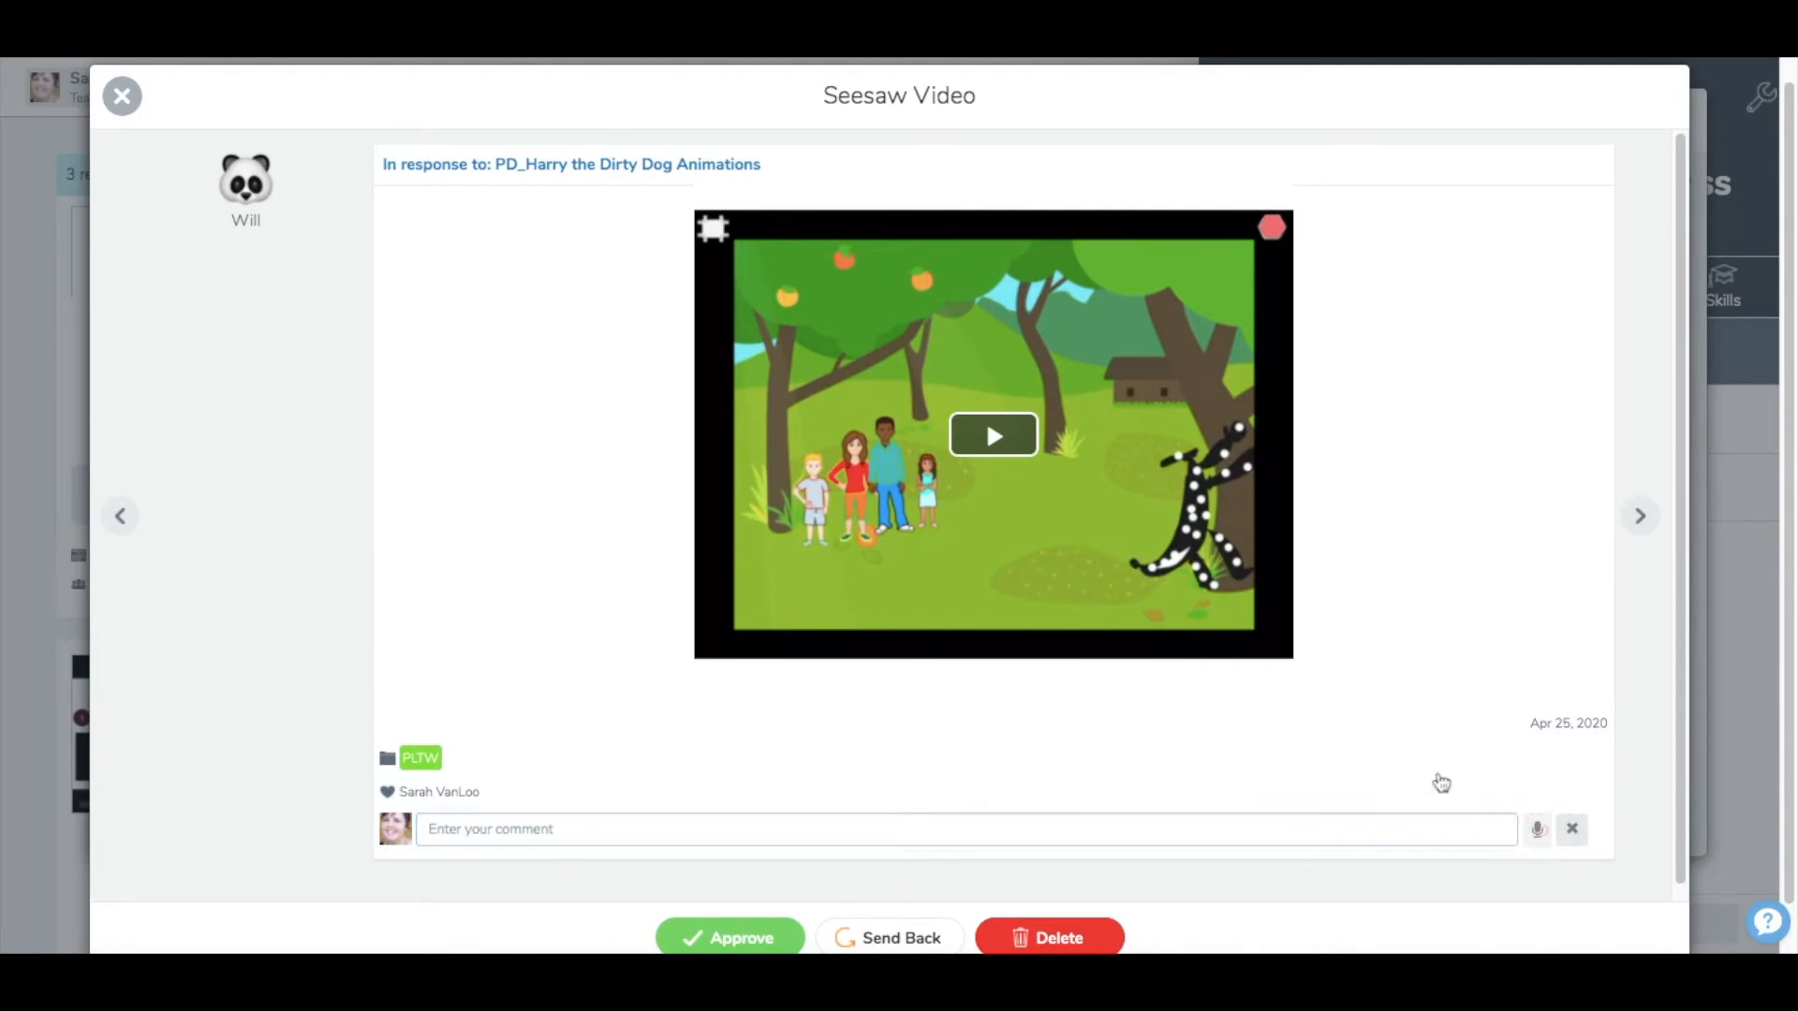
left_click(1536, 830)
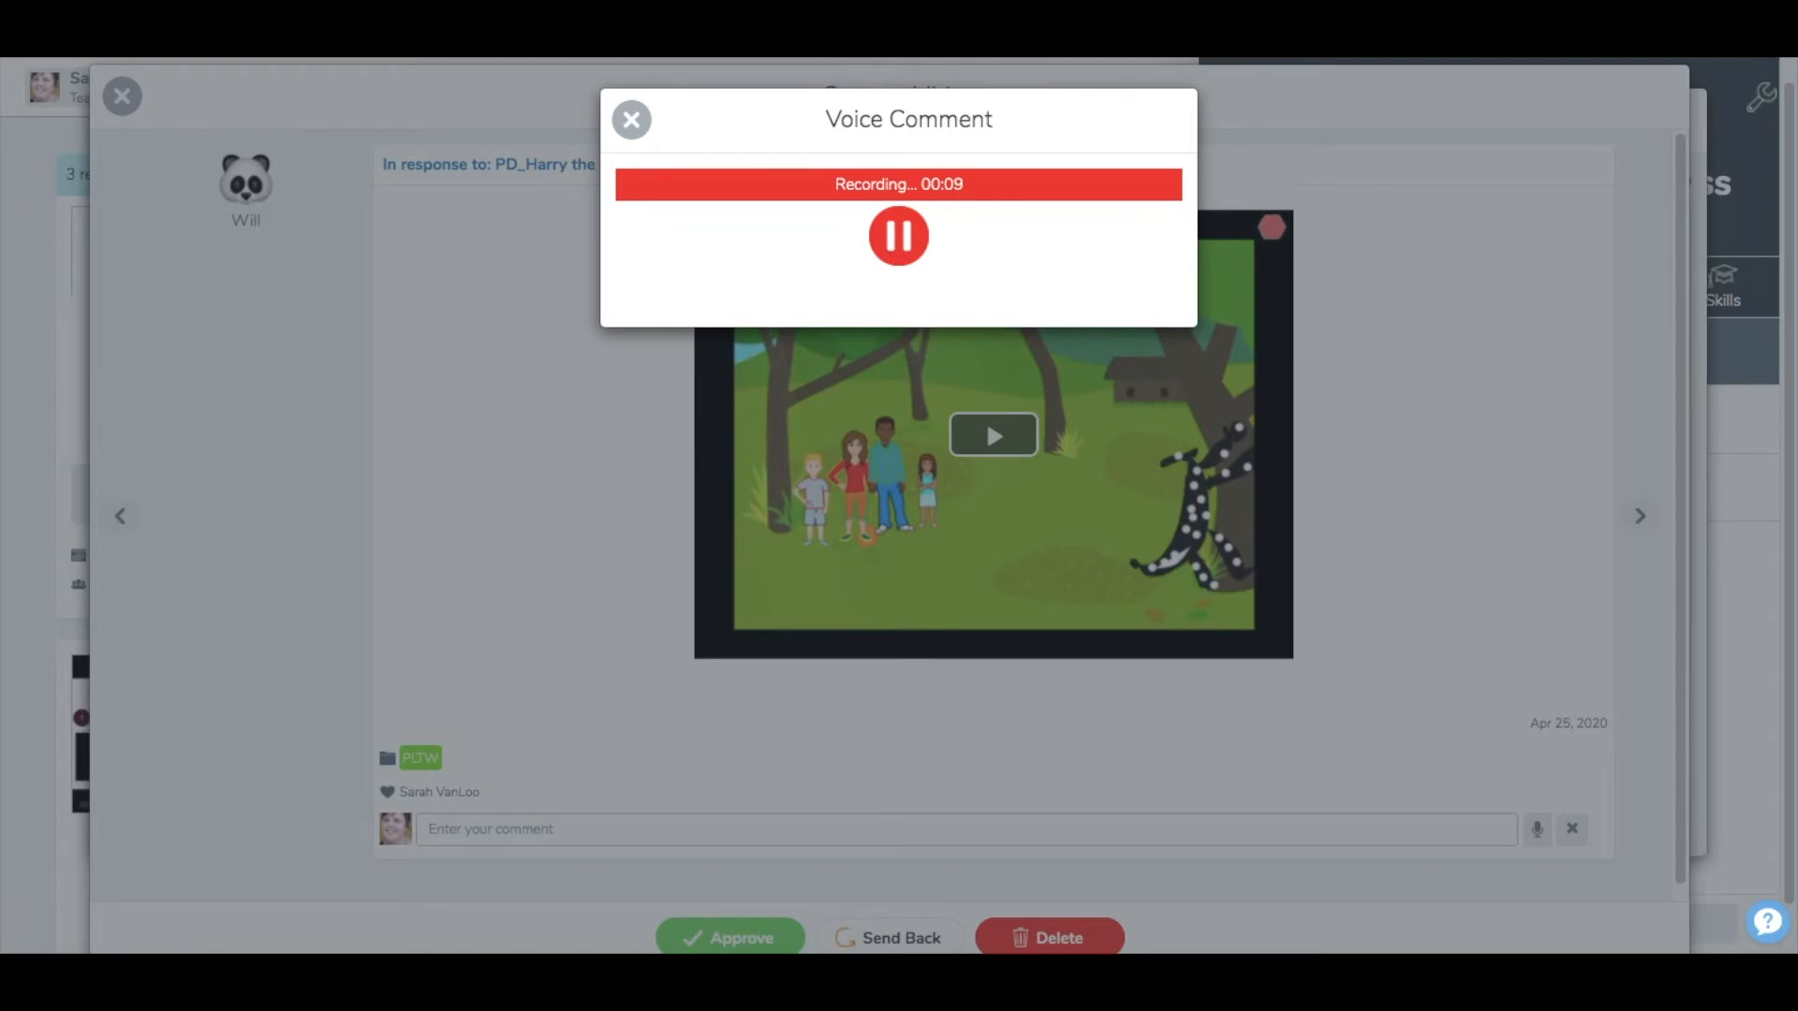
left_click(899, 236)
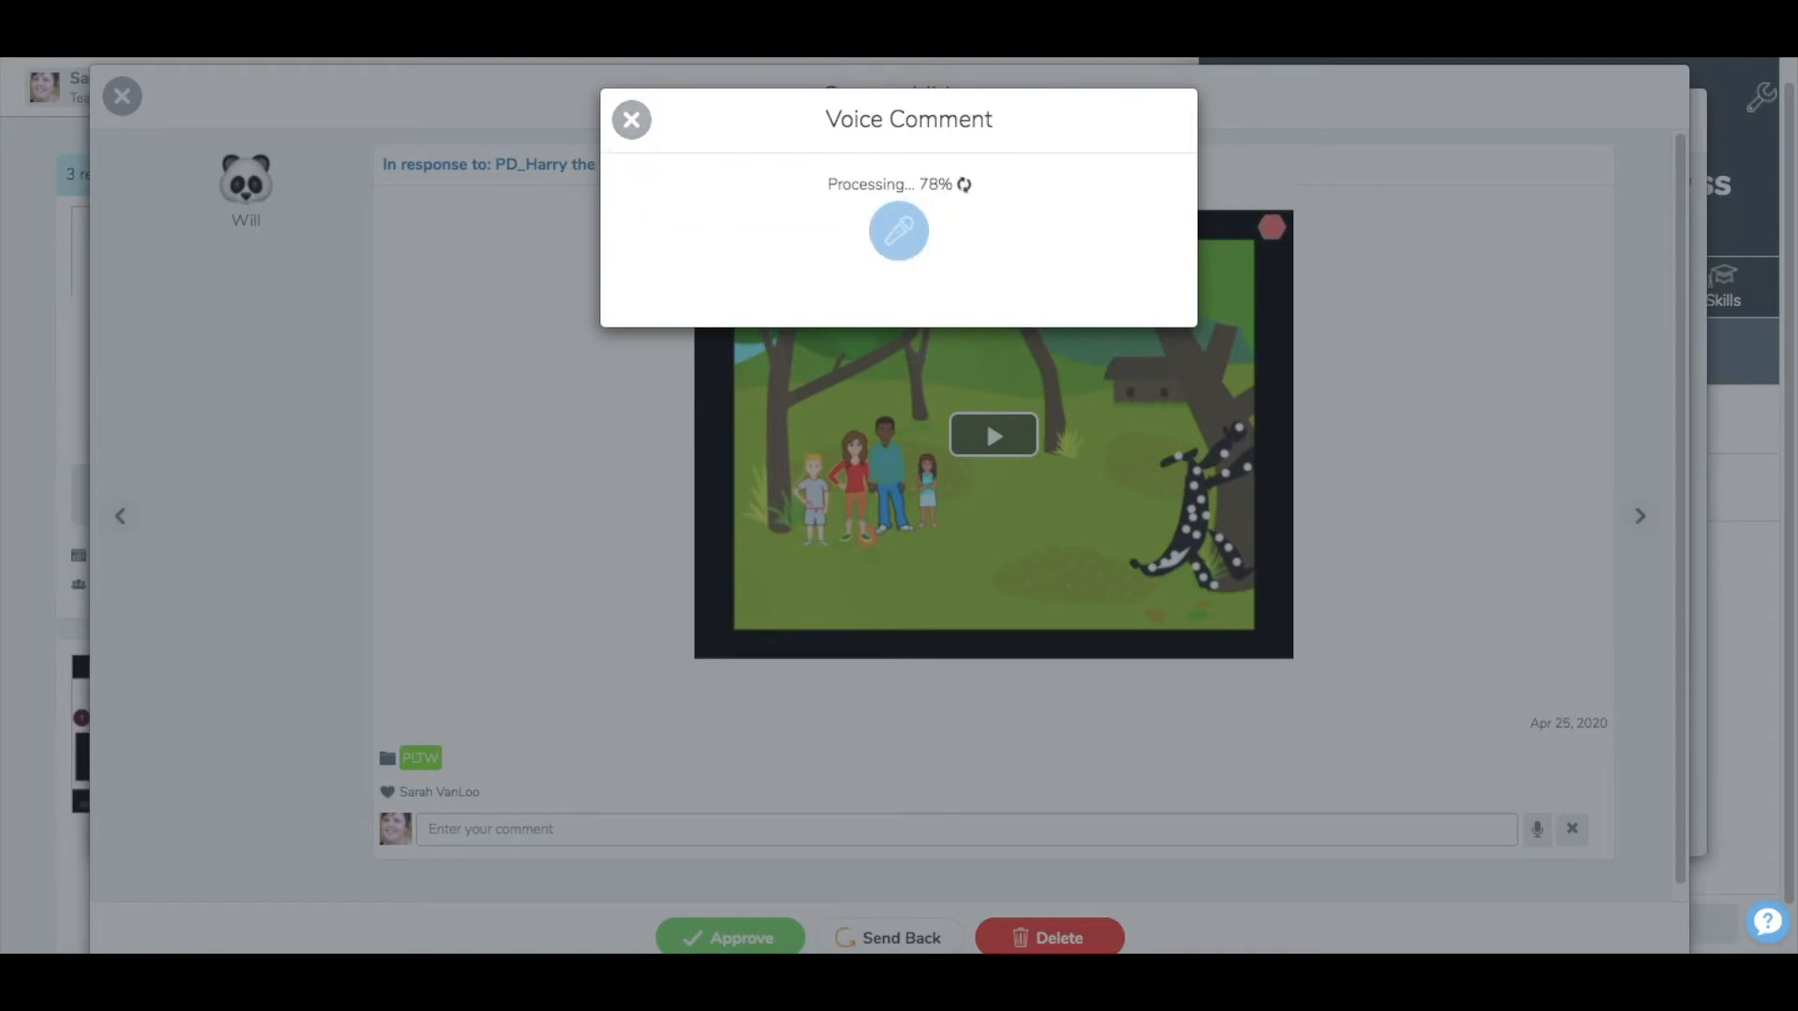
left_click(1161, 124)
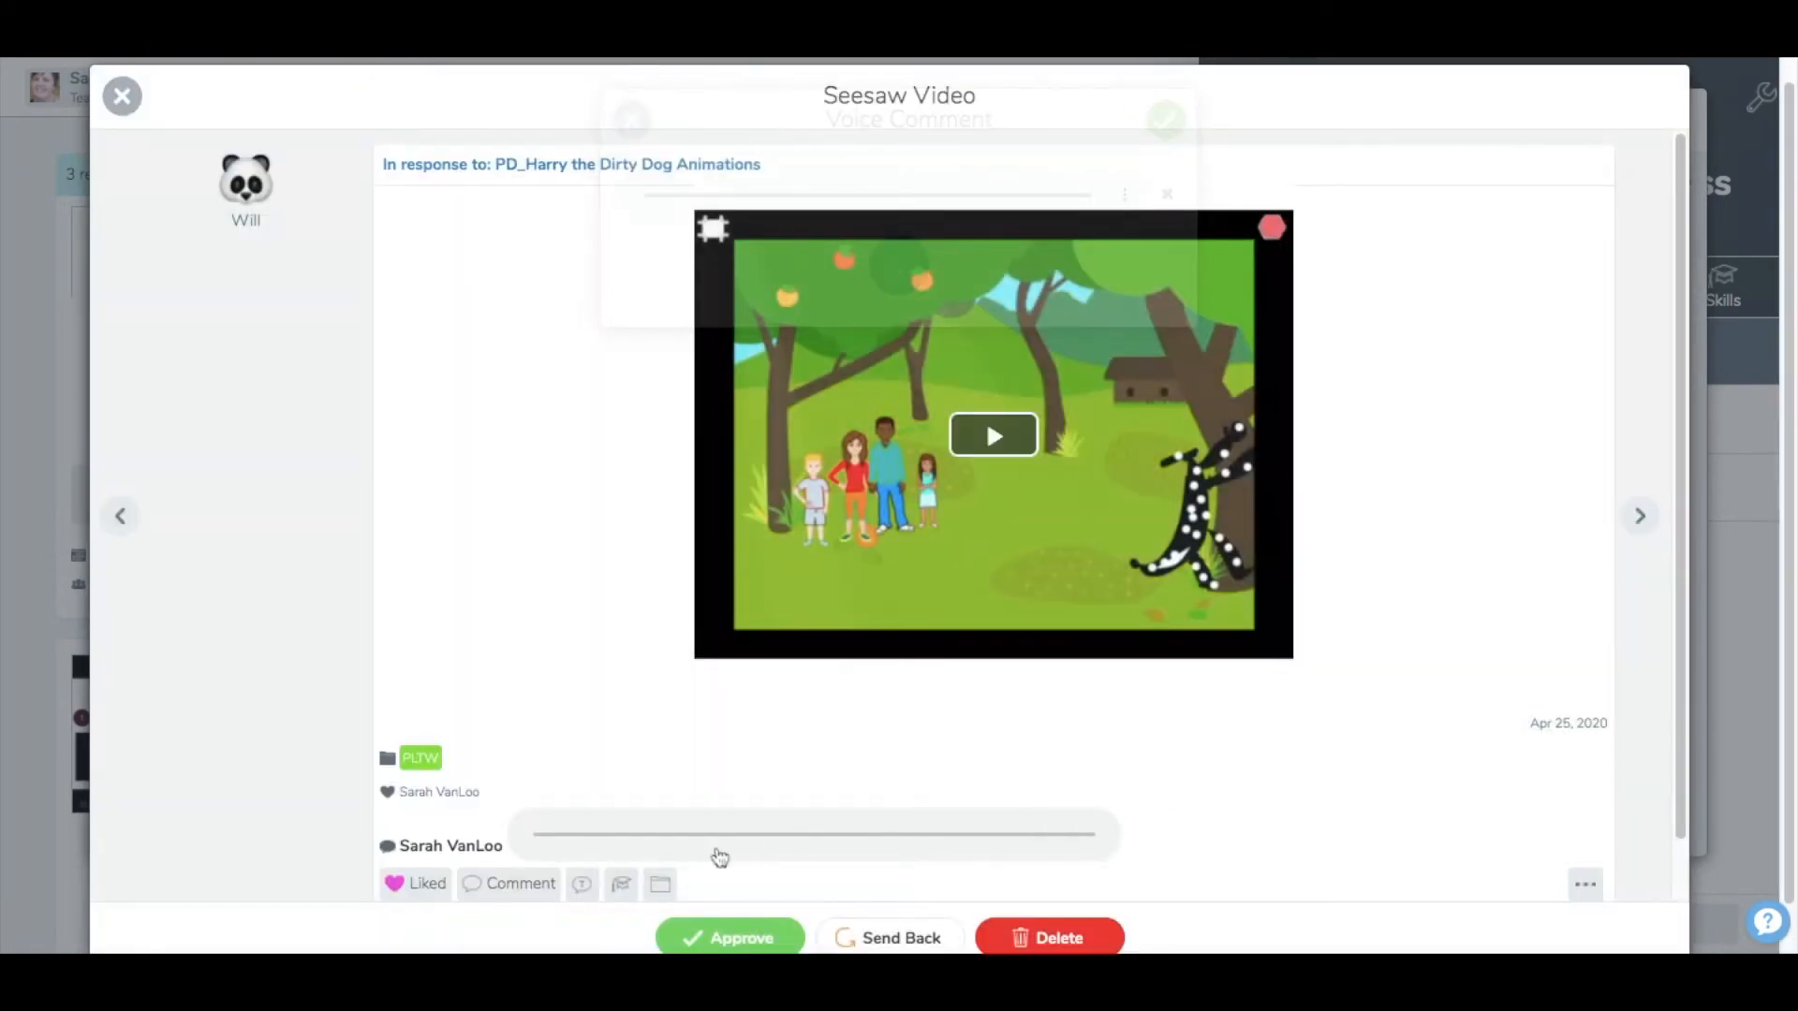
- Approve the family and fruit tree animation and close the response review
left_click(746, 938)
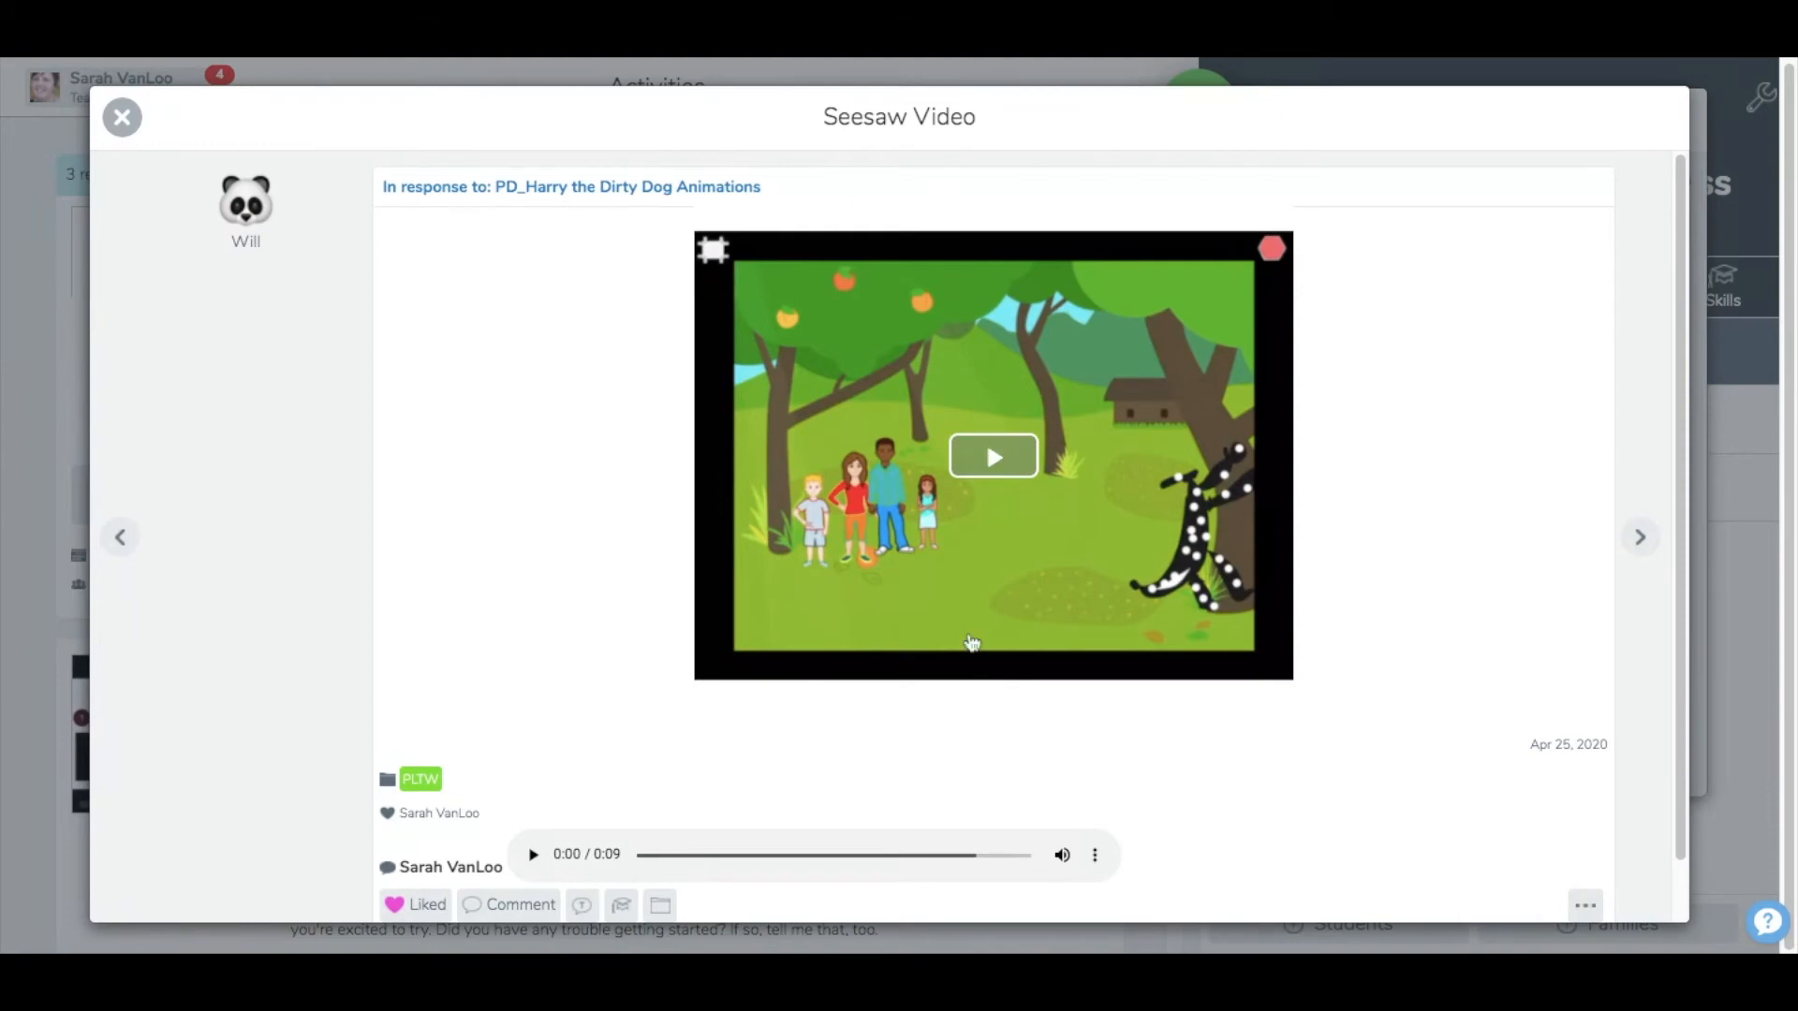
left_click(123, 118)
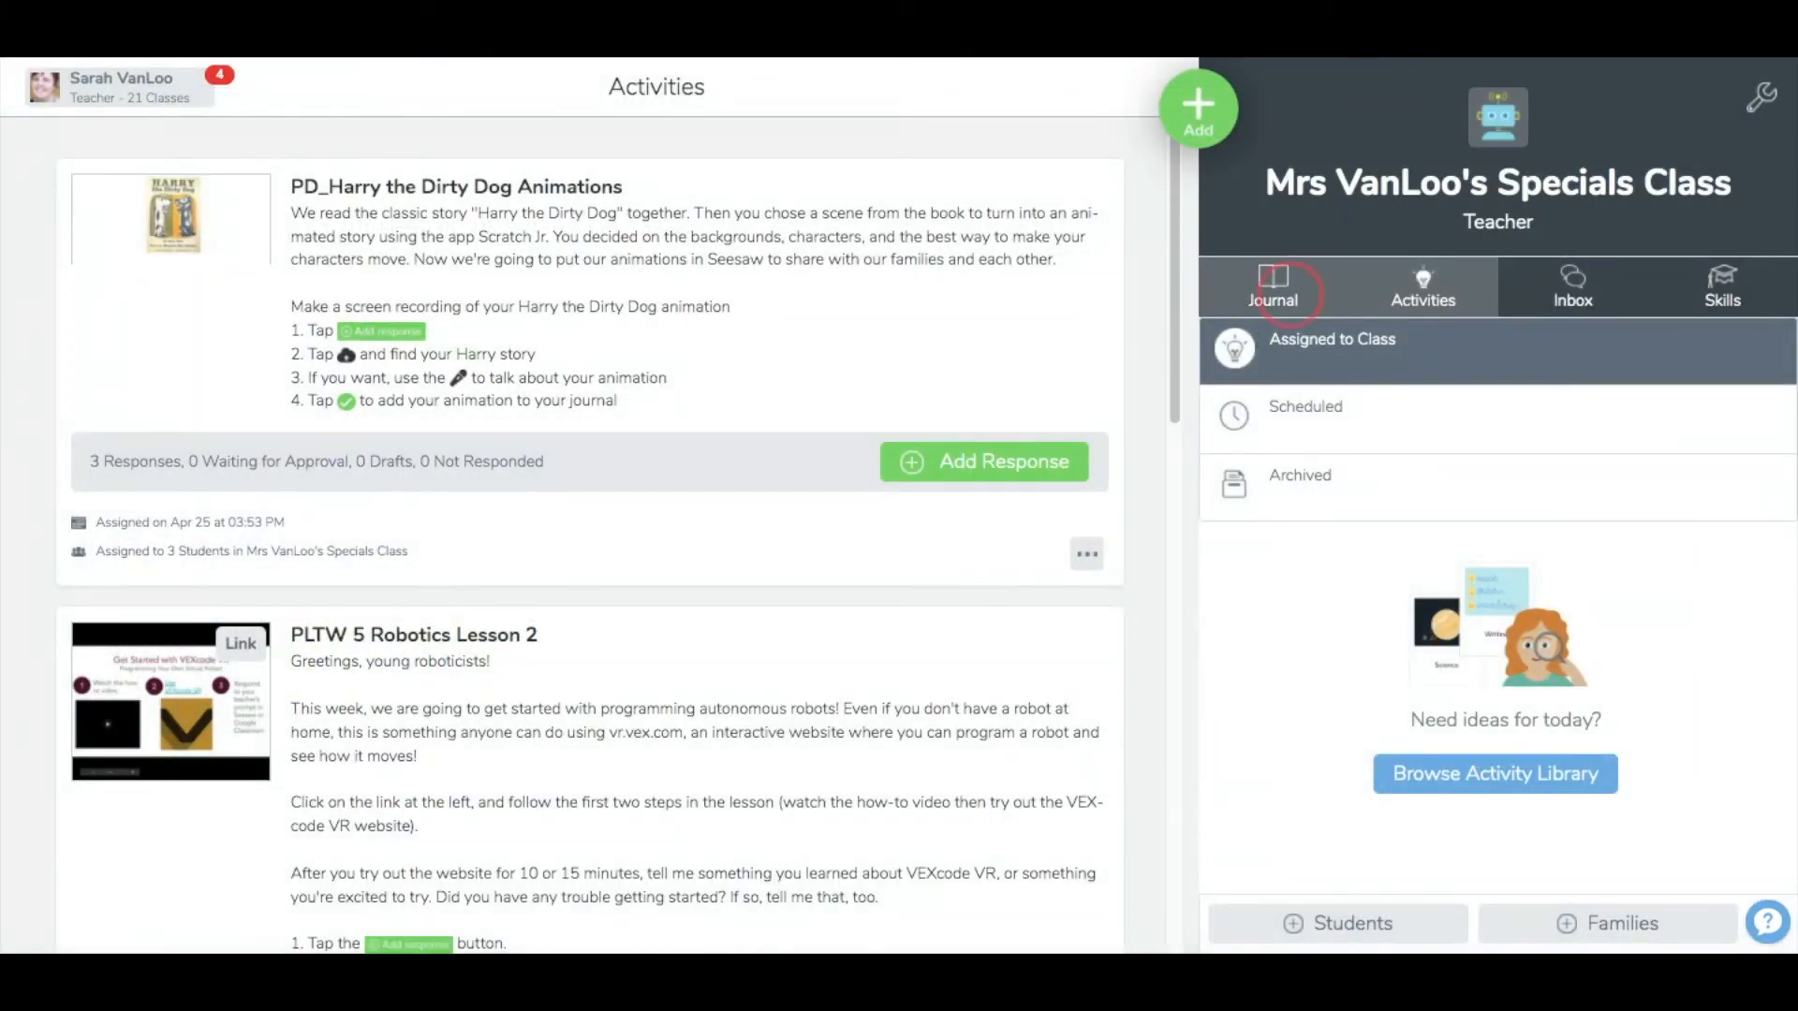
- Review the remaining unapproved post in the class journal and approve the "my dog" drawing
left_click(1278, 289)
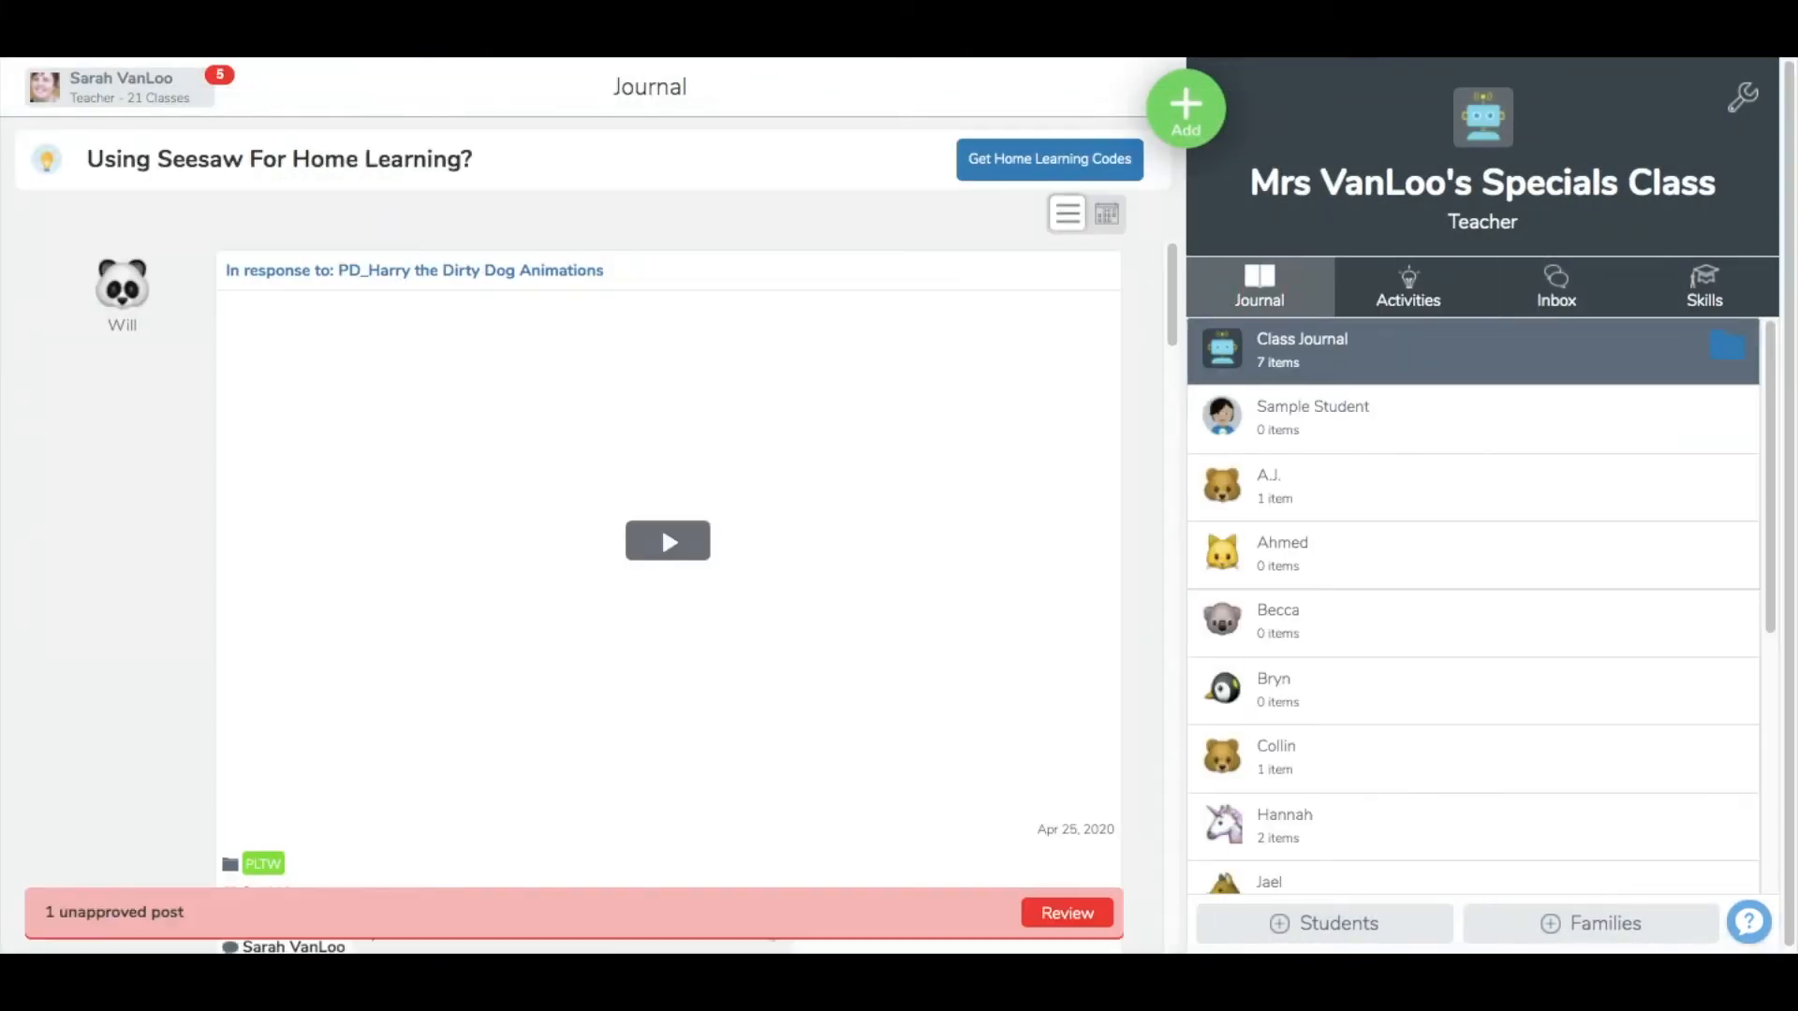
left_click(1067, 913)
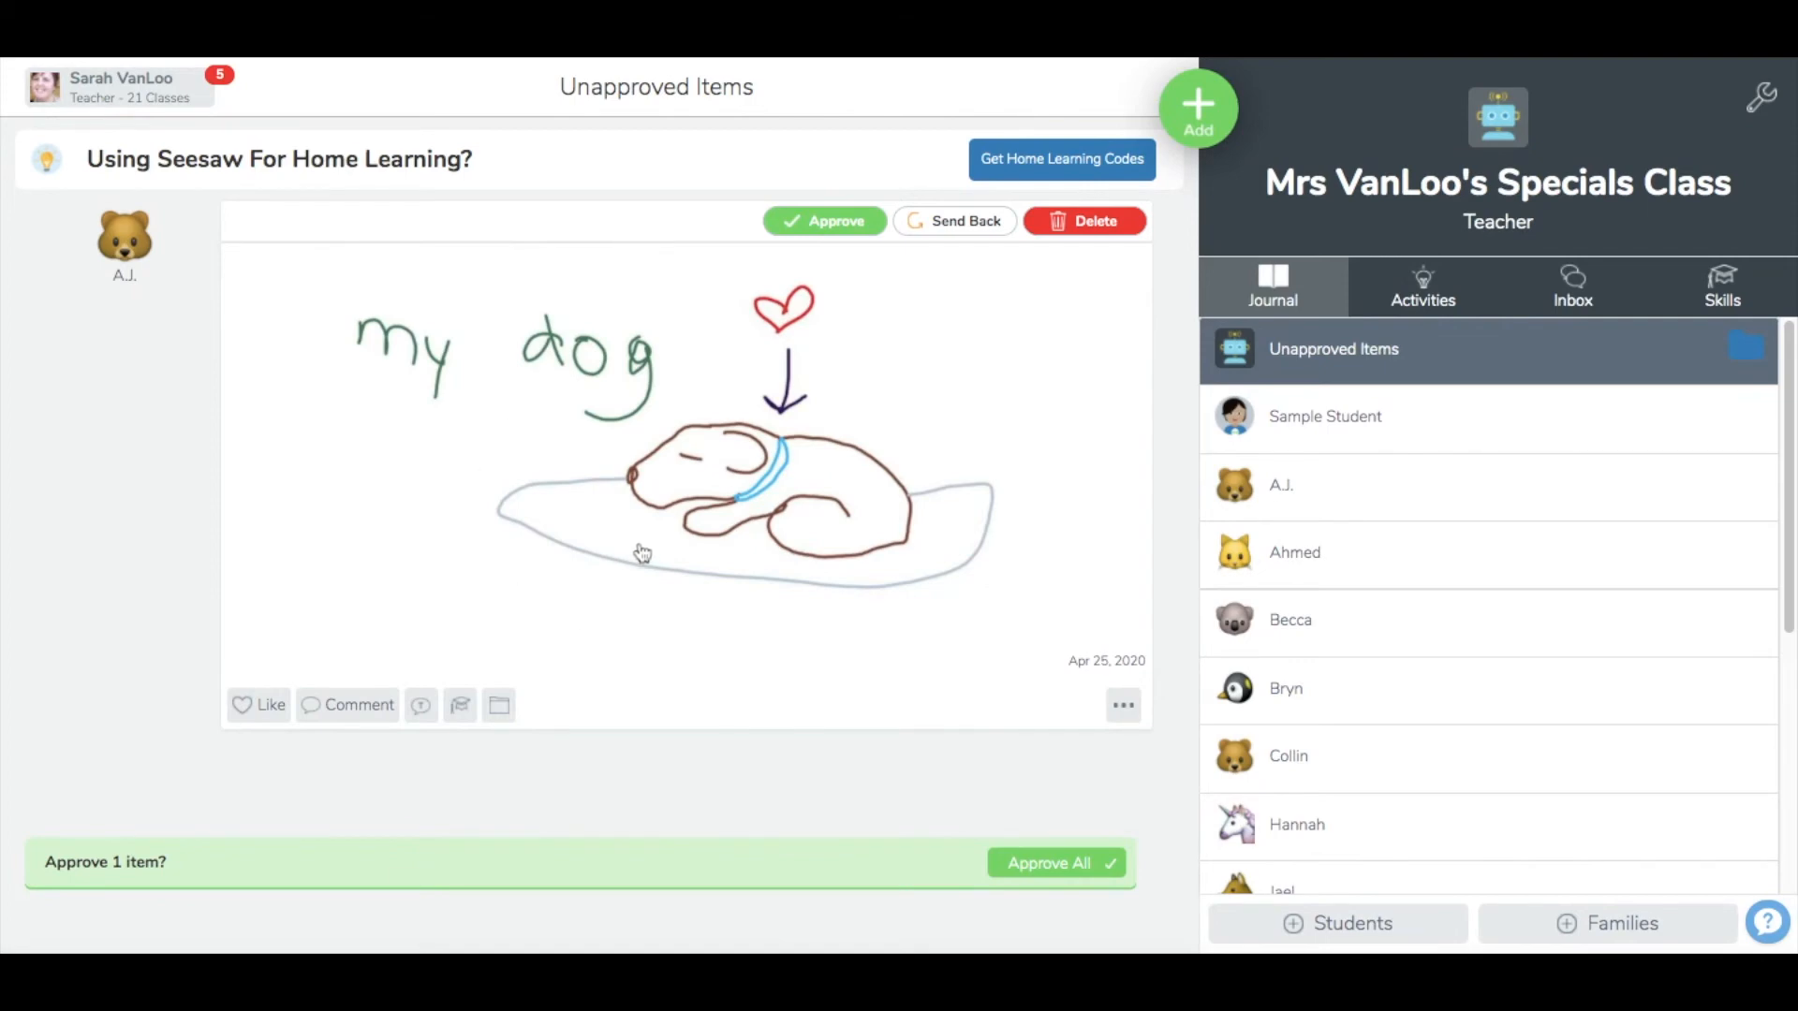
left_click(833, 225)
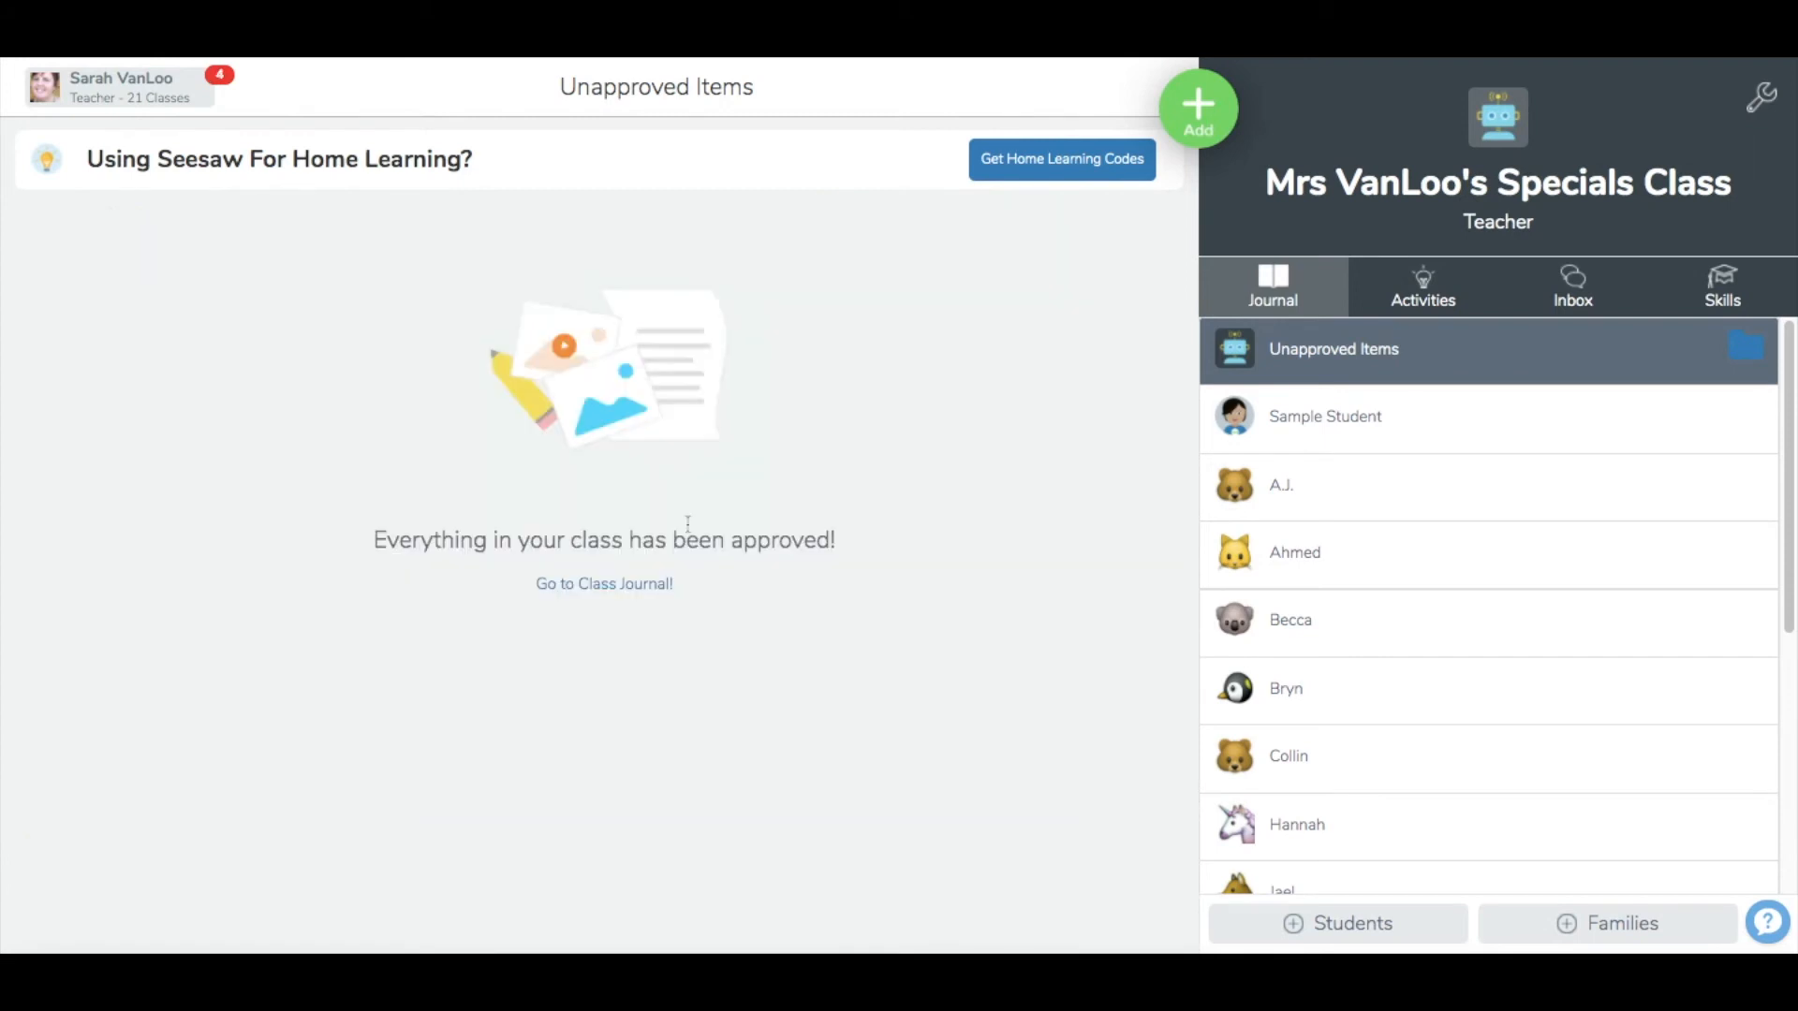
- View the class journal and return to the activities assigned to the class
left_click(1289, 303)
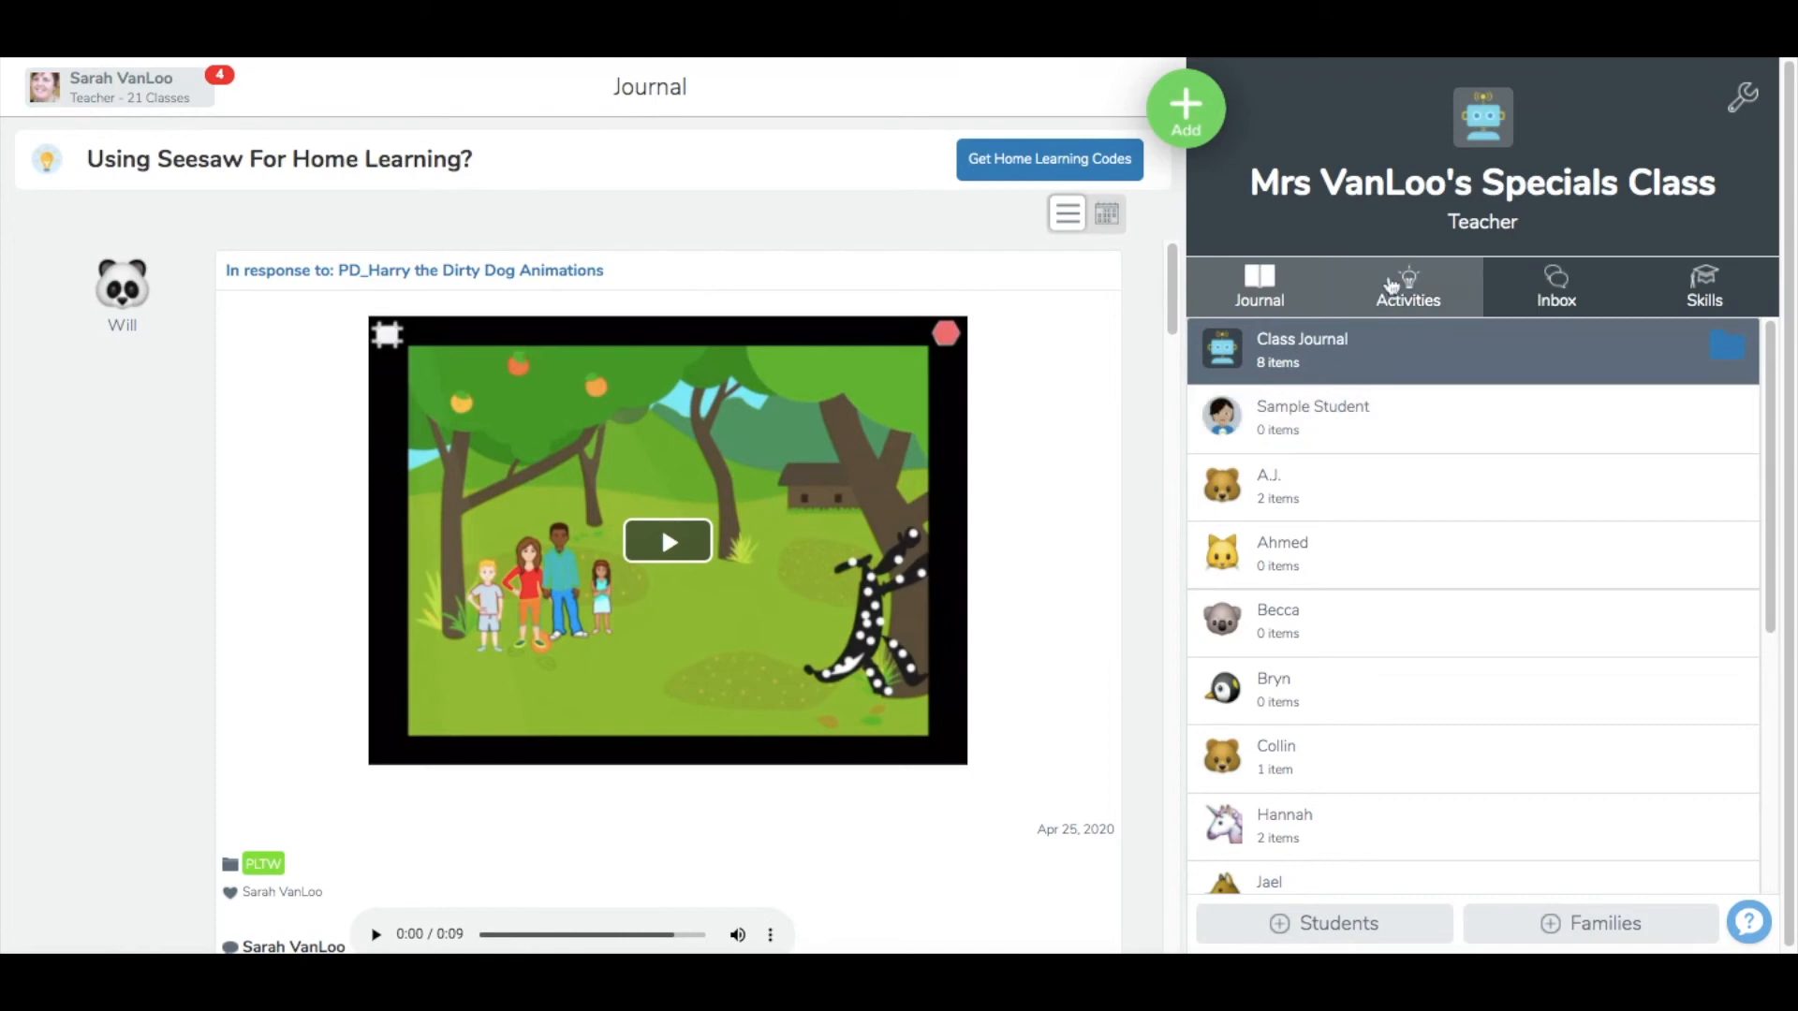
left_click(1393, 292)
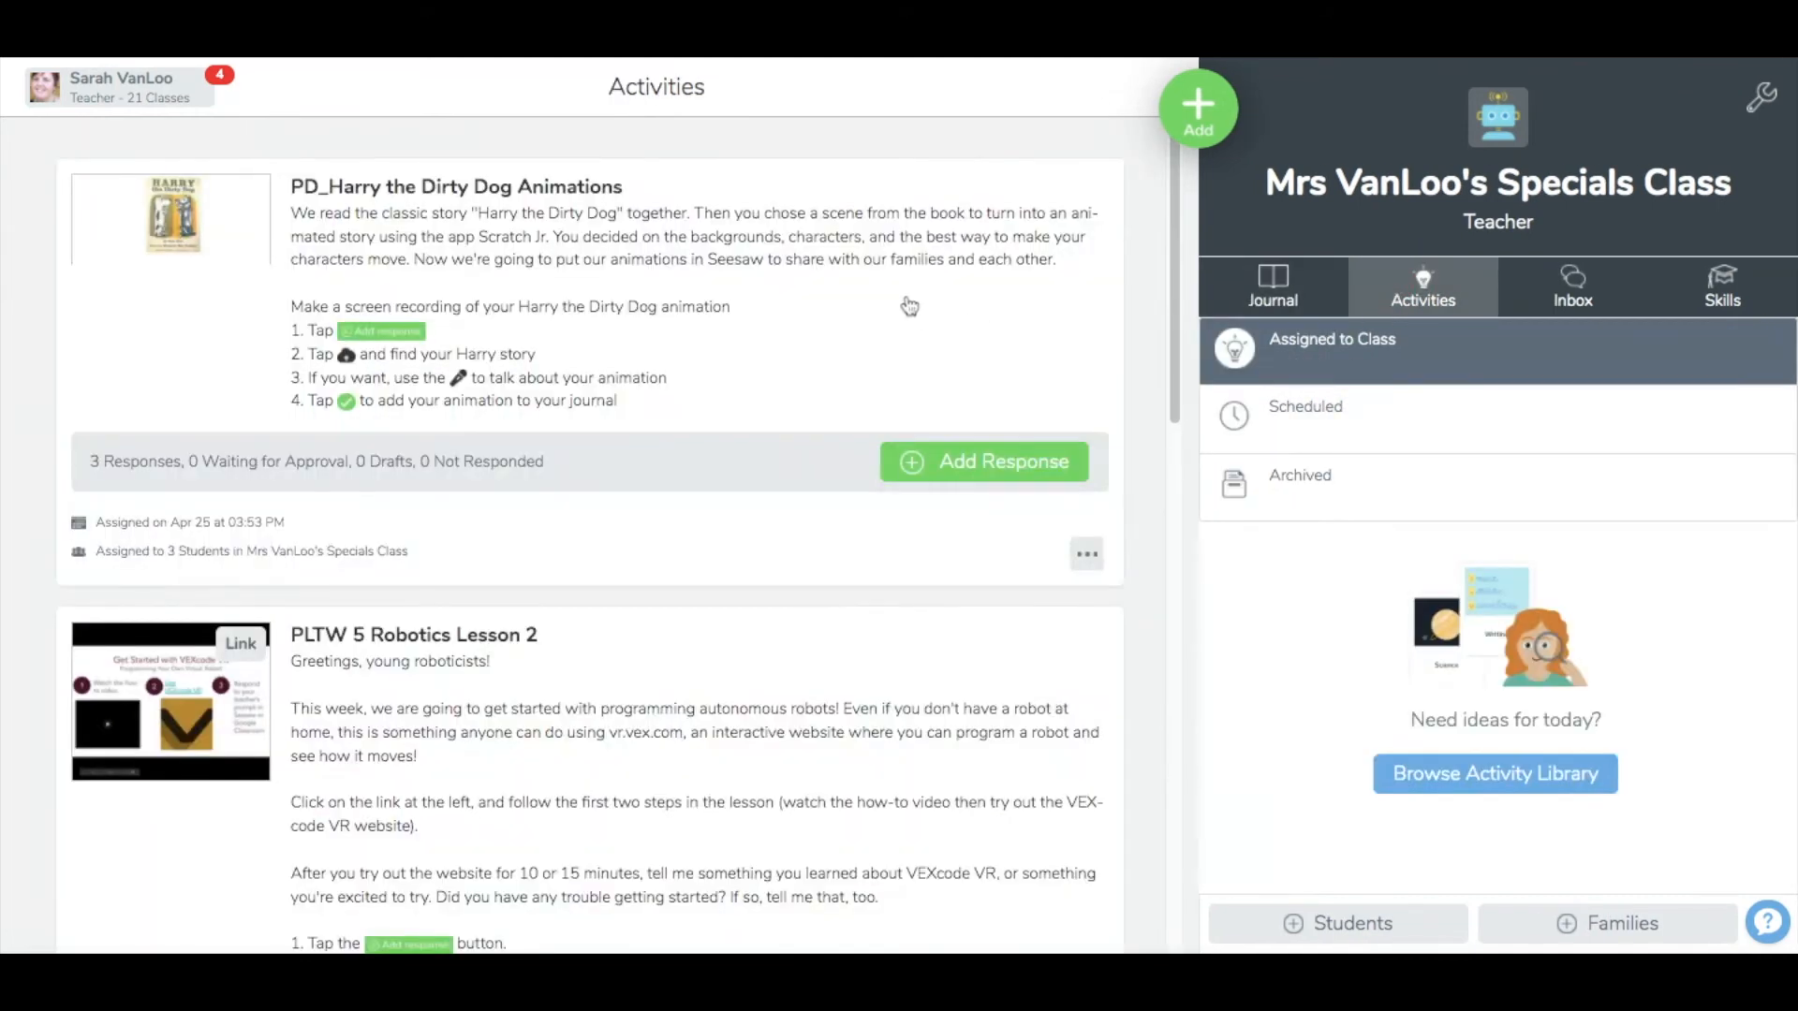
- Delete the duplicate "PLTW 5 Robotics Lesson 2" activity assigned on Apr 11 from the class
scroll(913, 378, "down", 3)
scroll(913, 379, "down", 7)
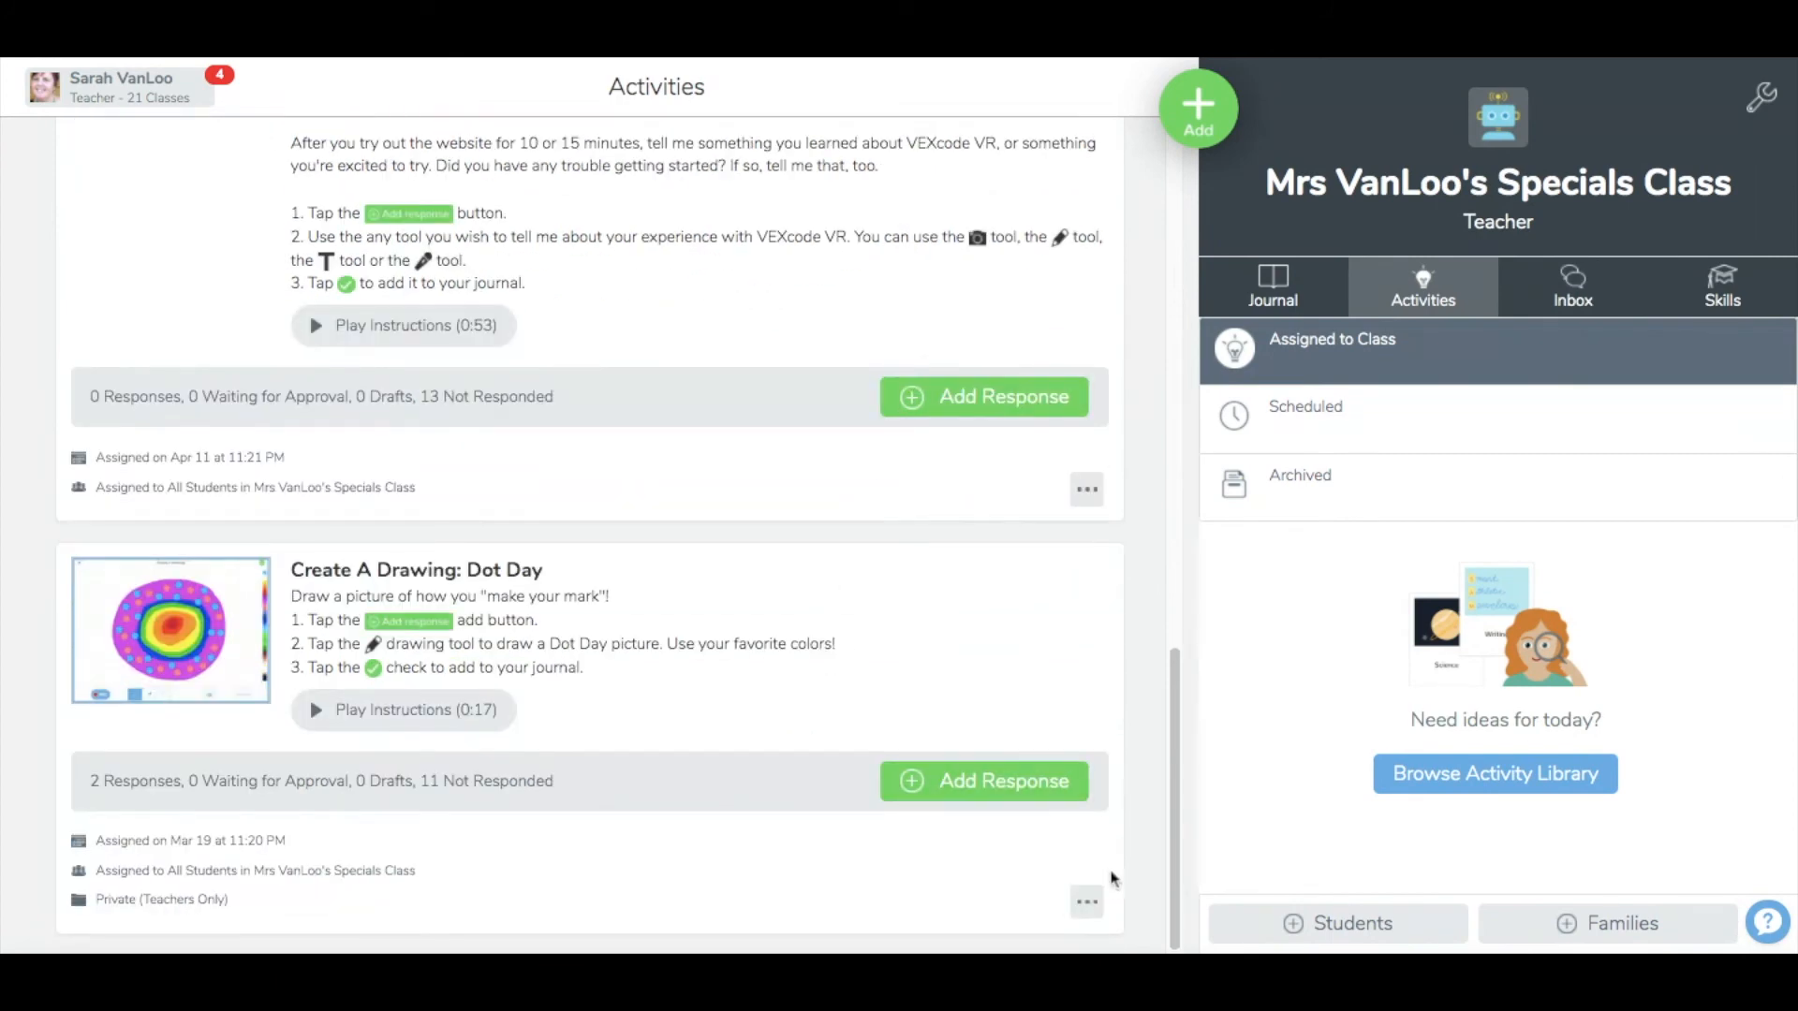
scroll(878, 641, "up", 10)
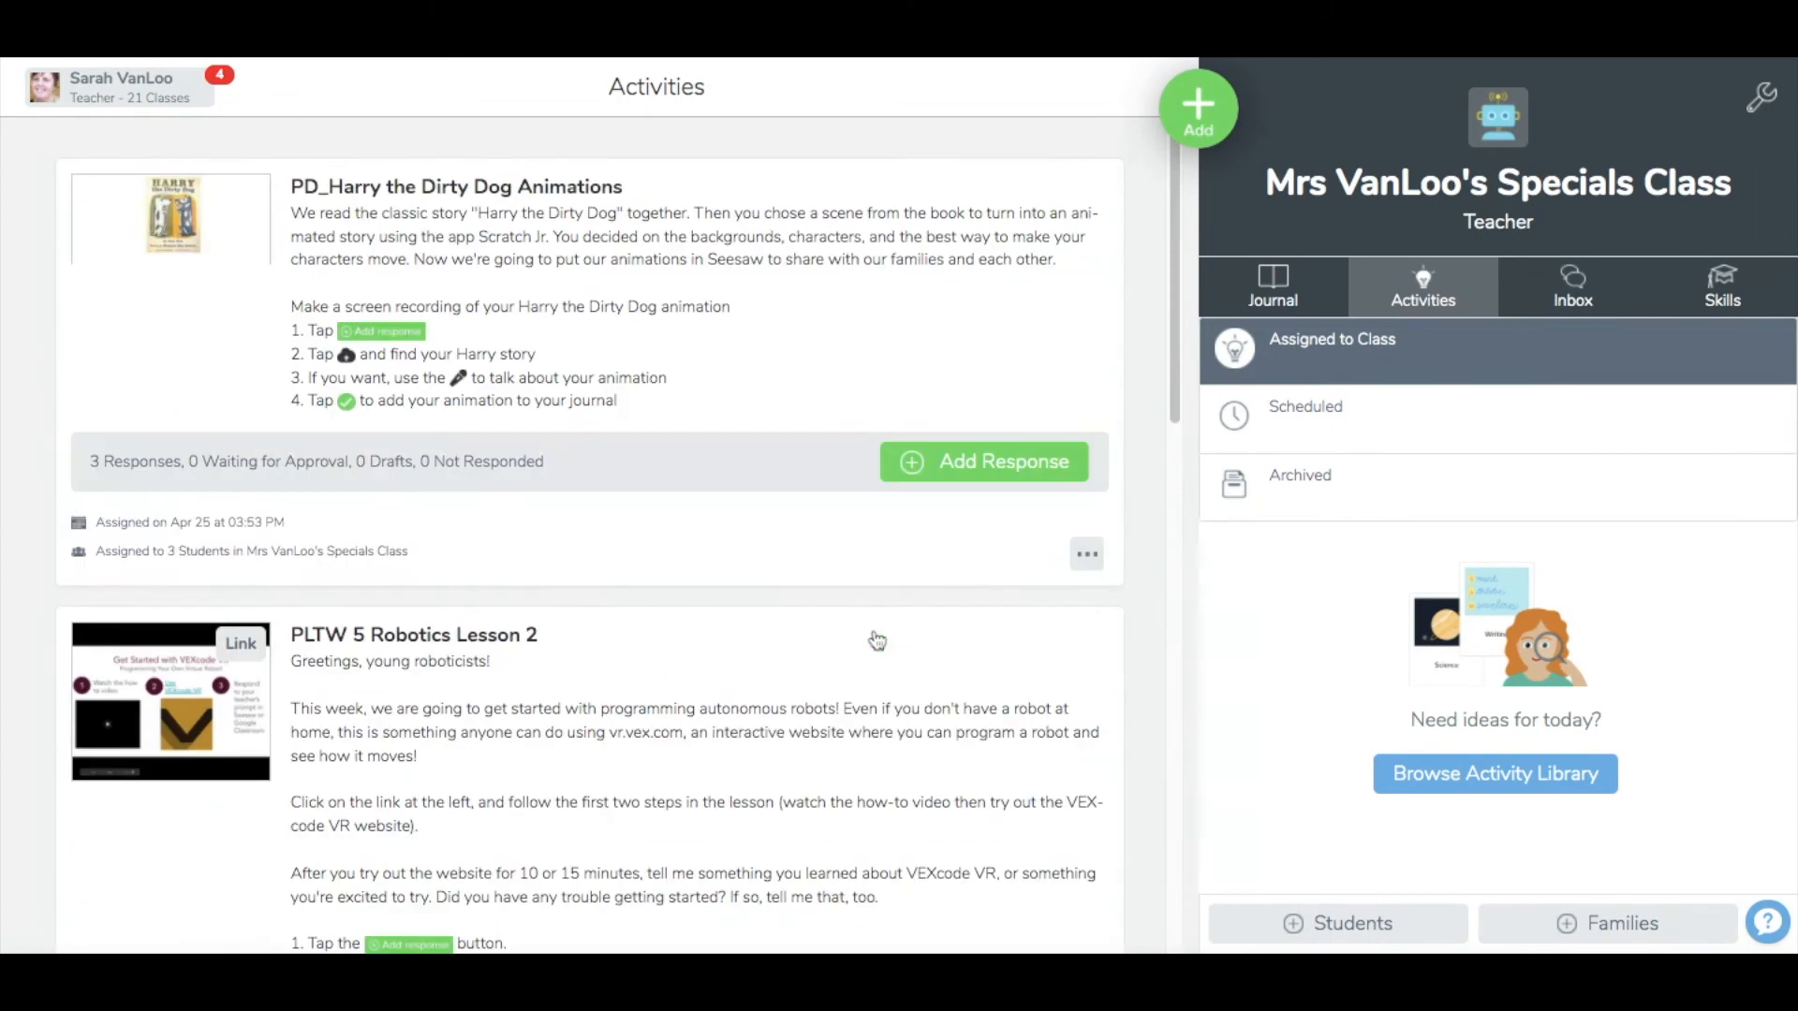
scroll(878, 641, "down", 6)
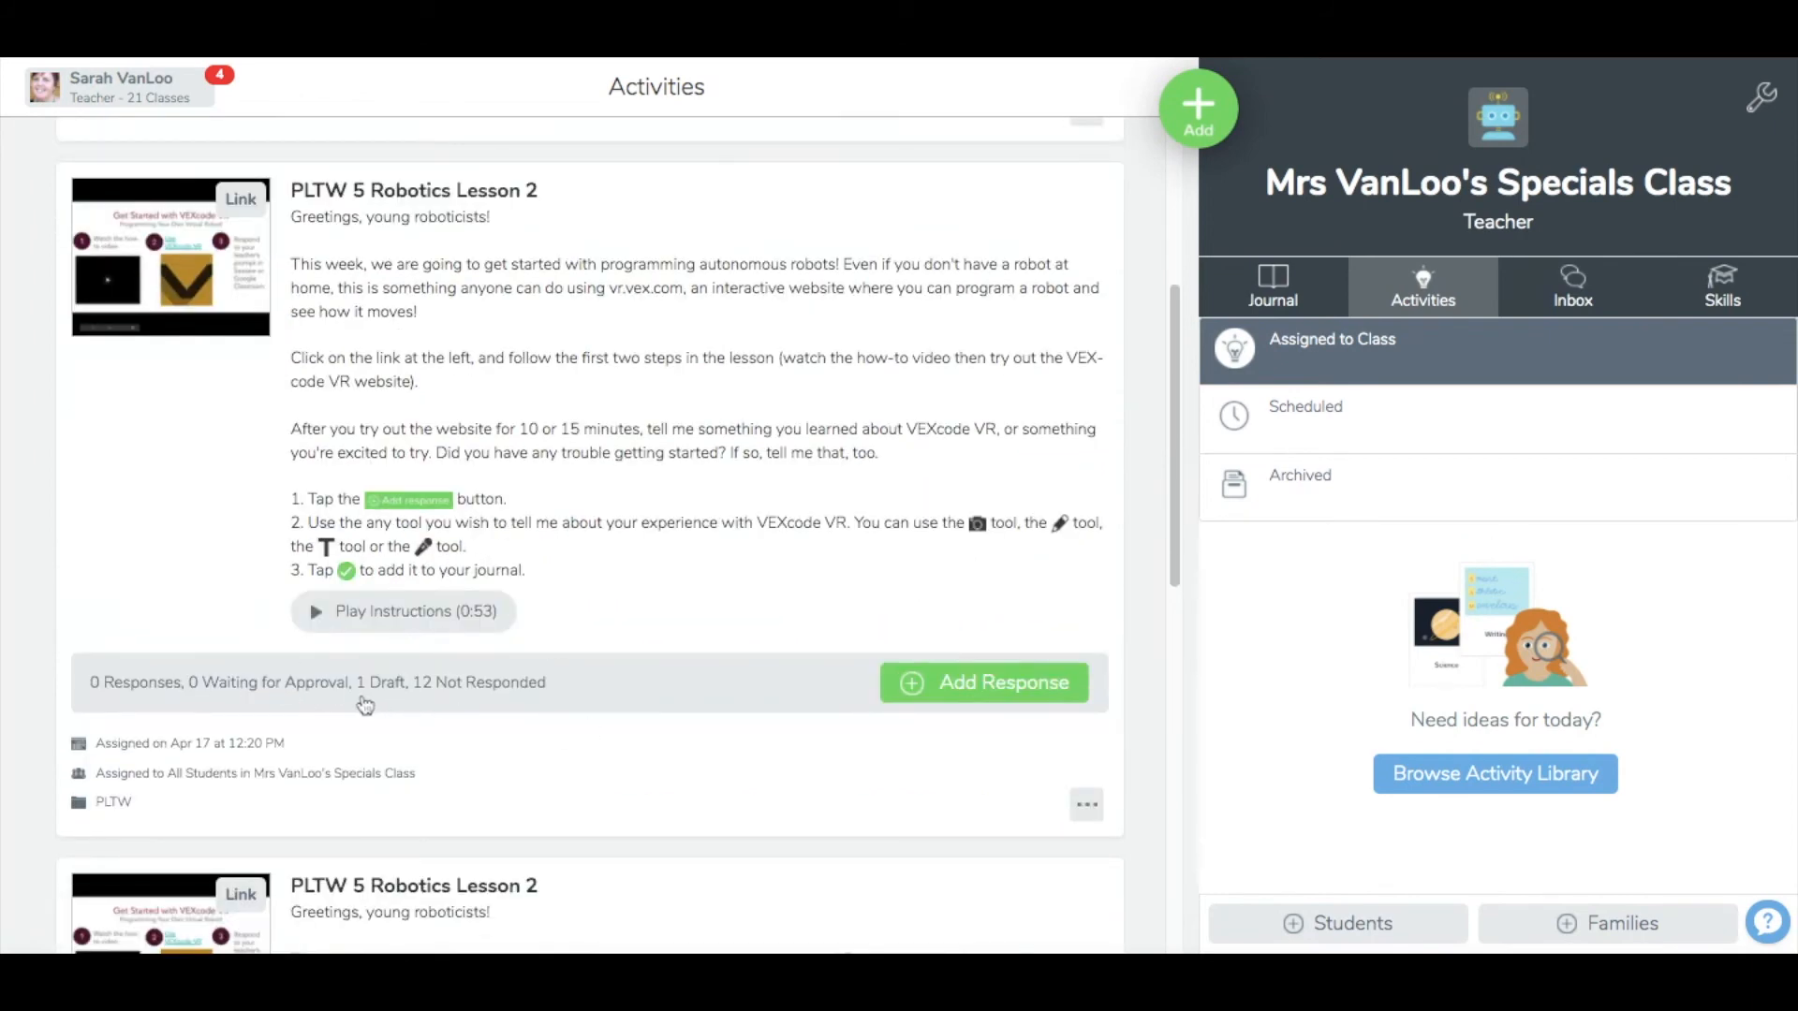
scroll(899, 669, "down", 7)
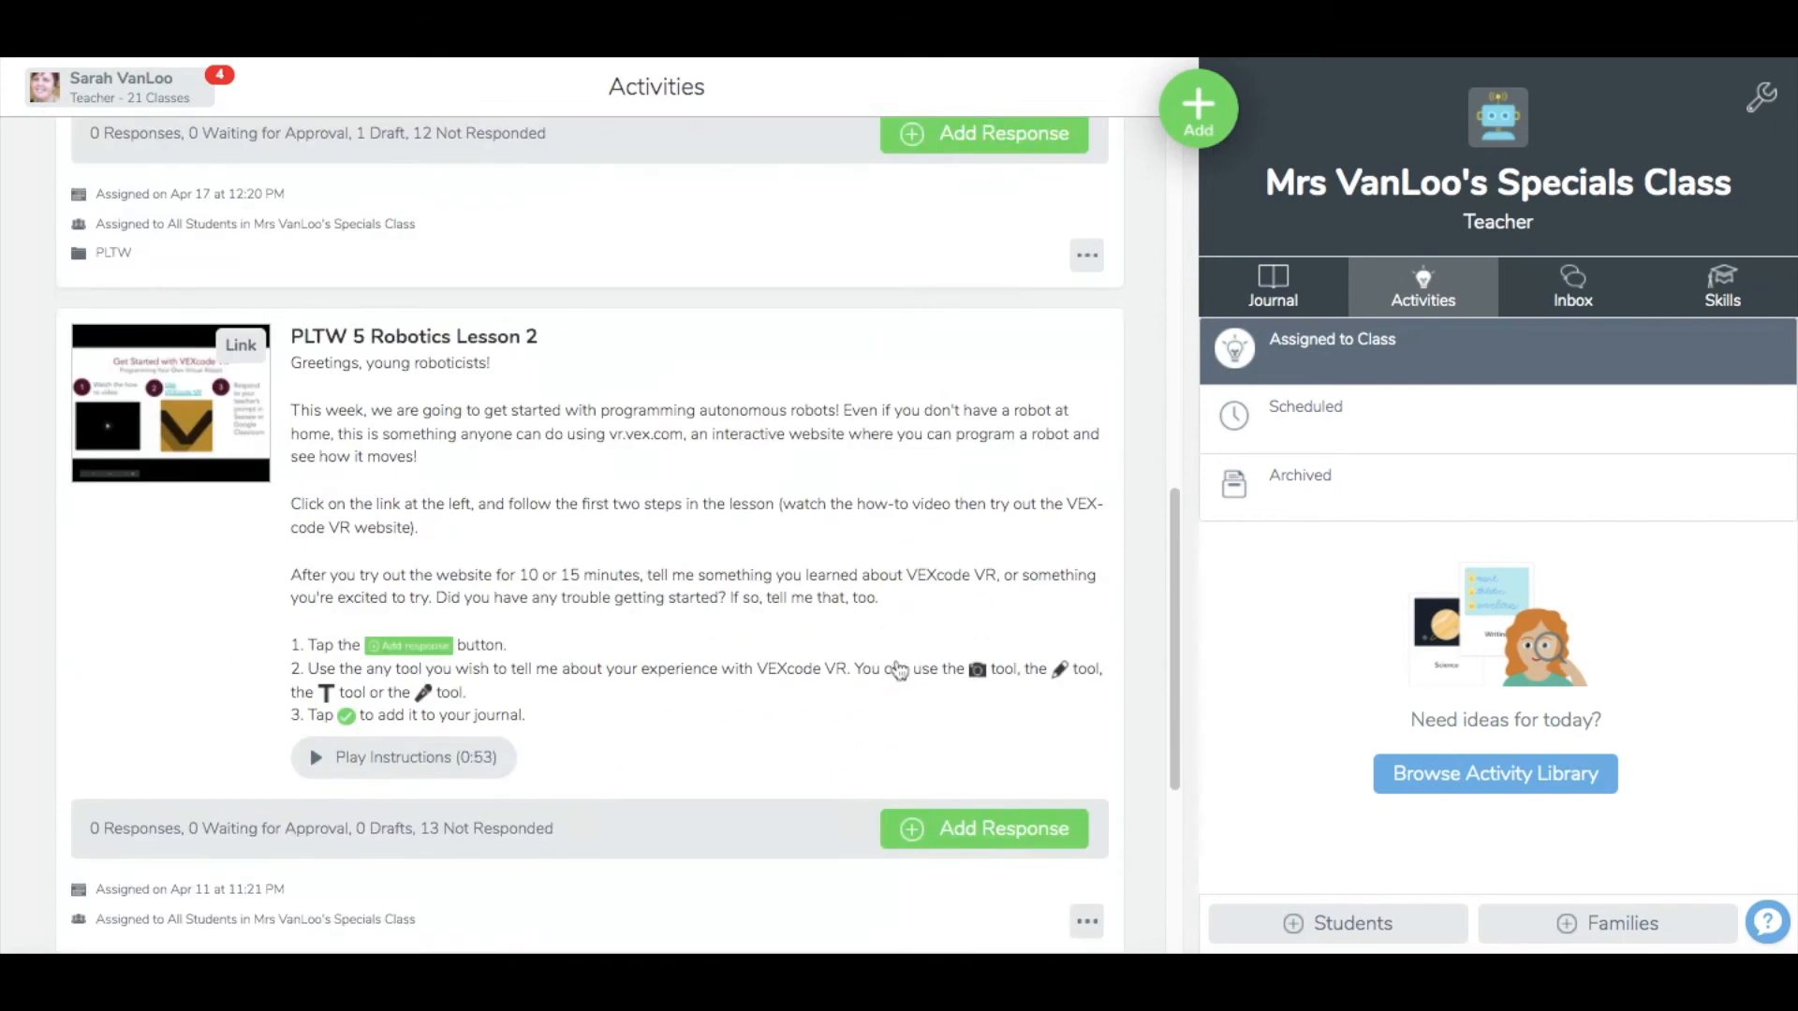
left_click(1086, 878)
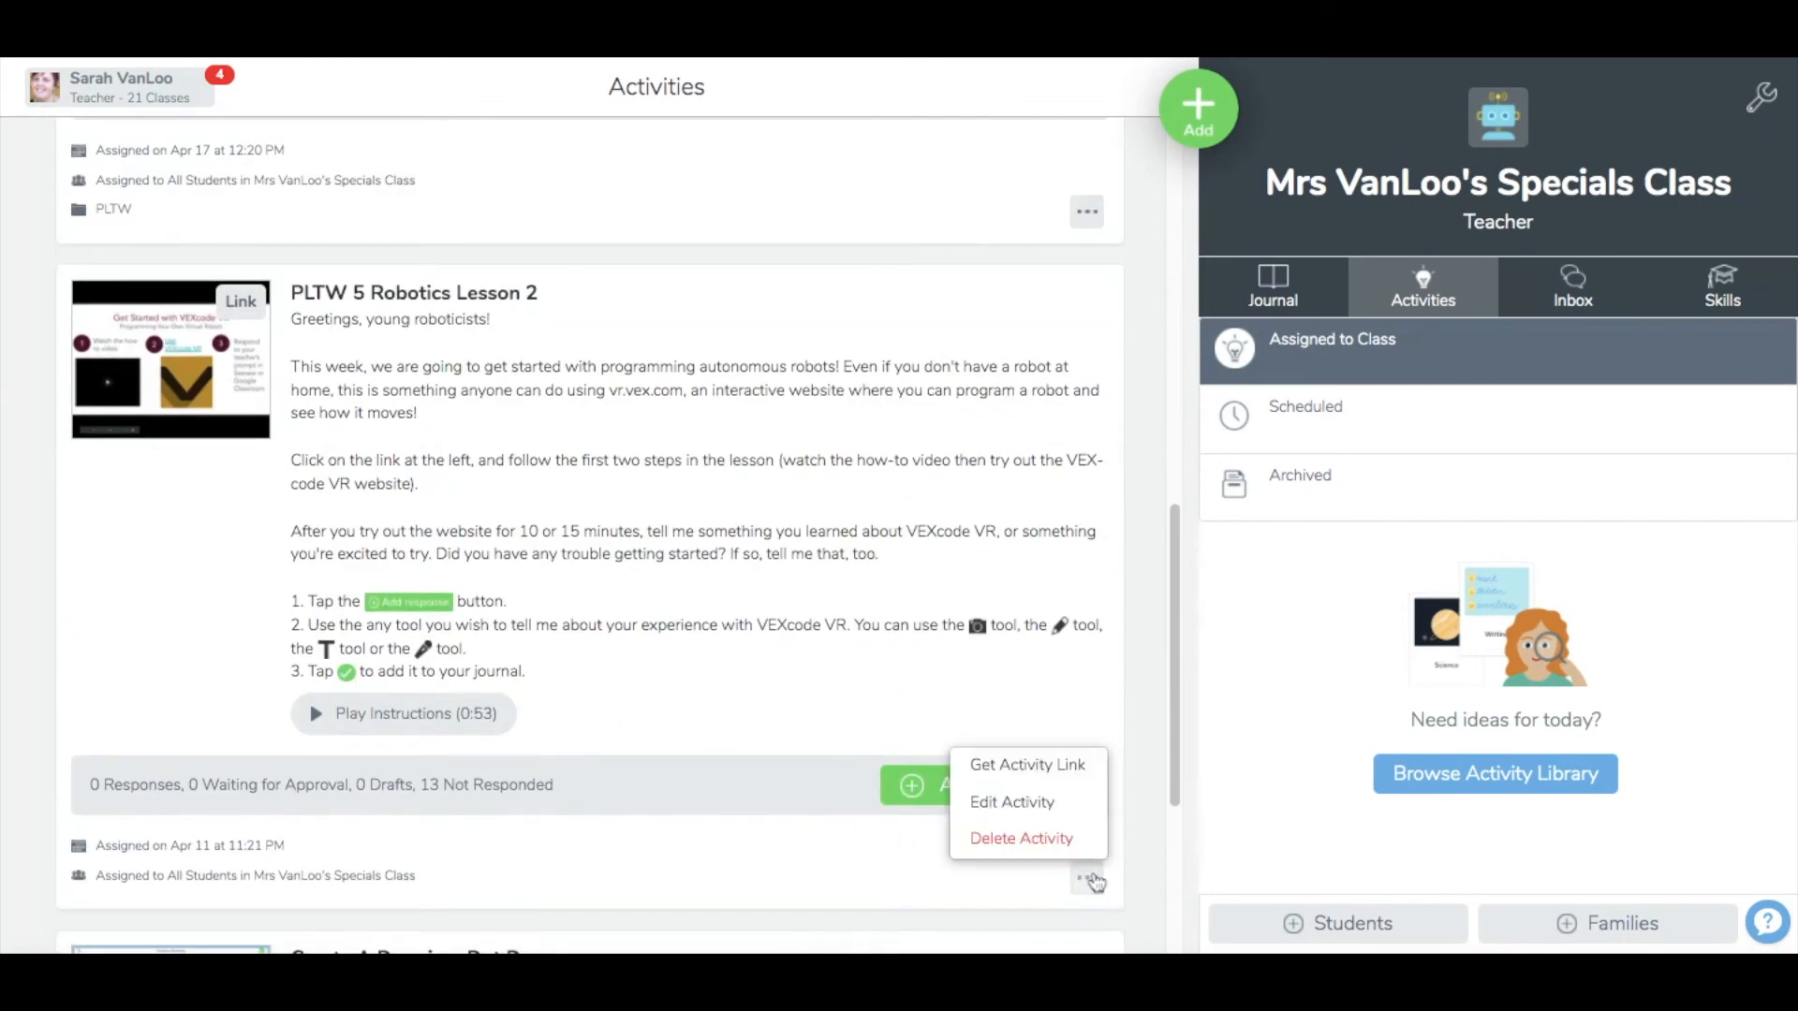
left_click(1047, 840)
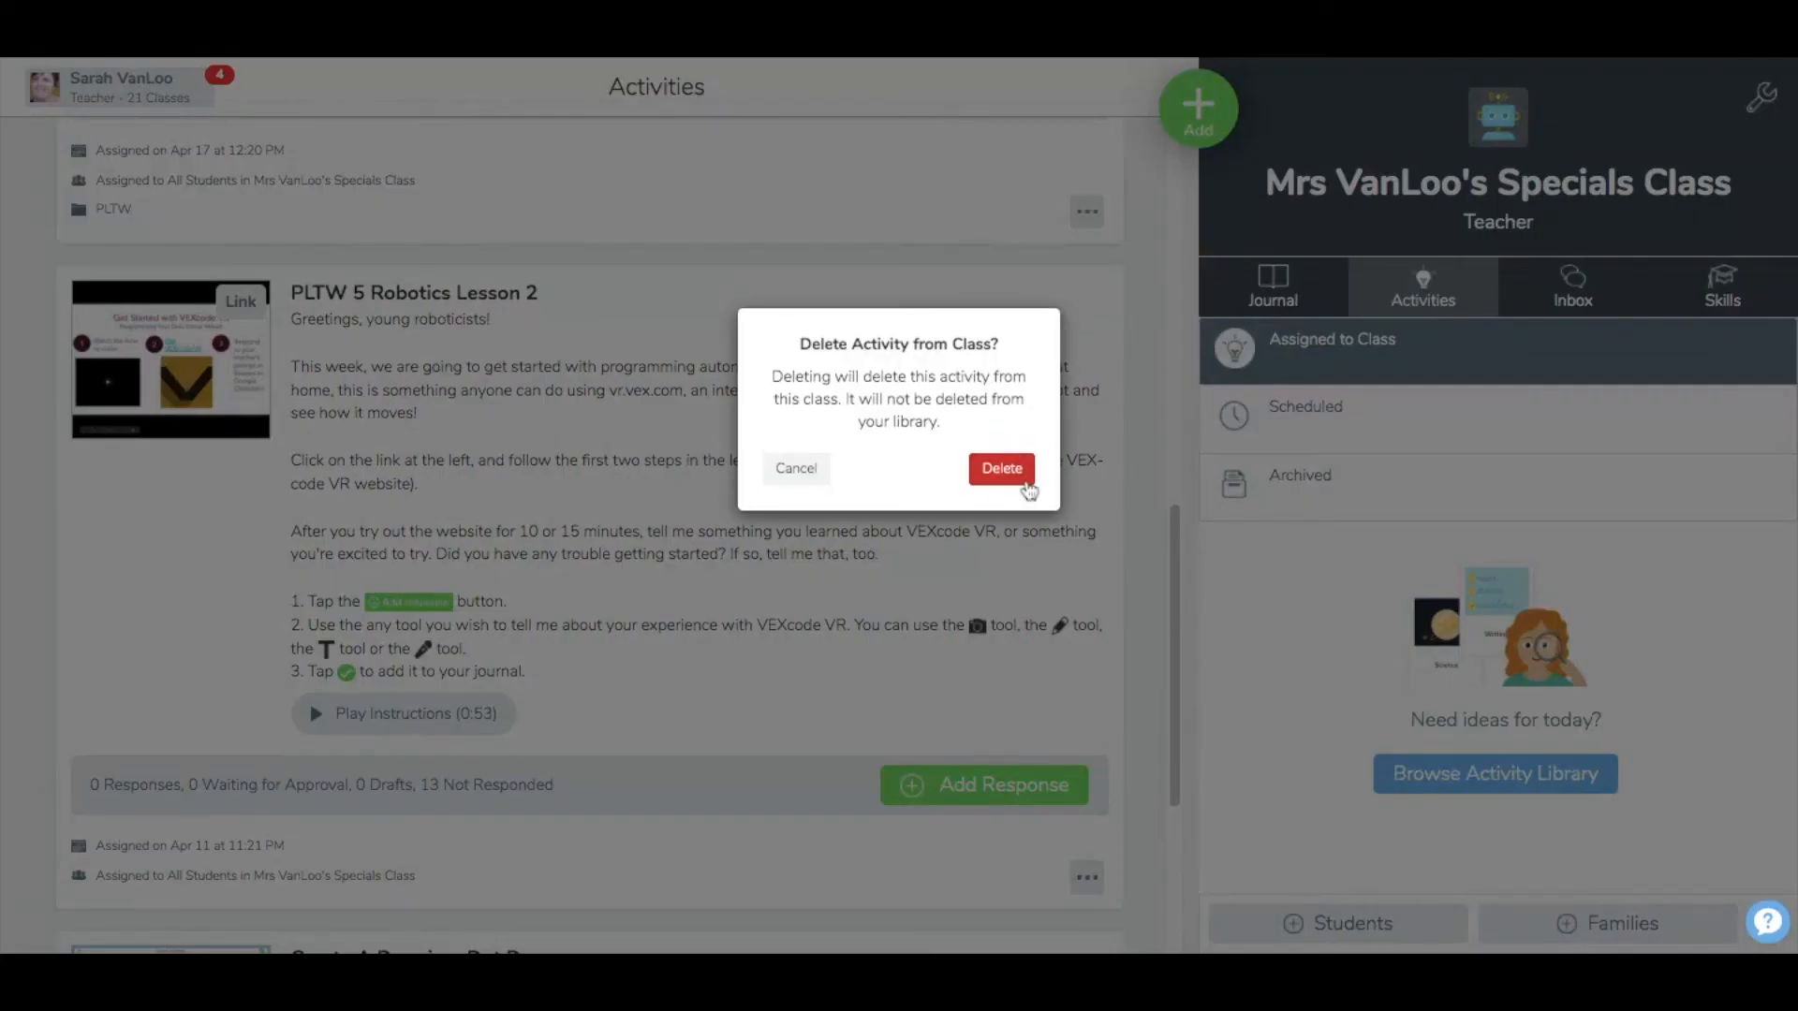
left_click(1027, 485)
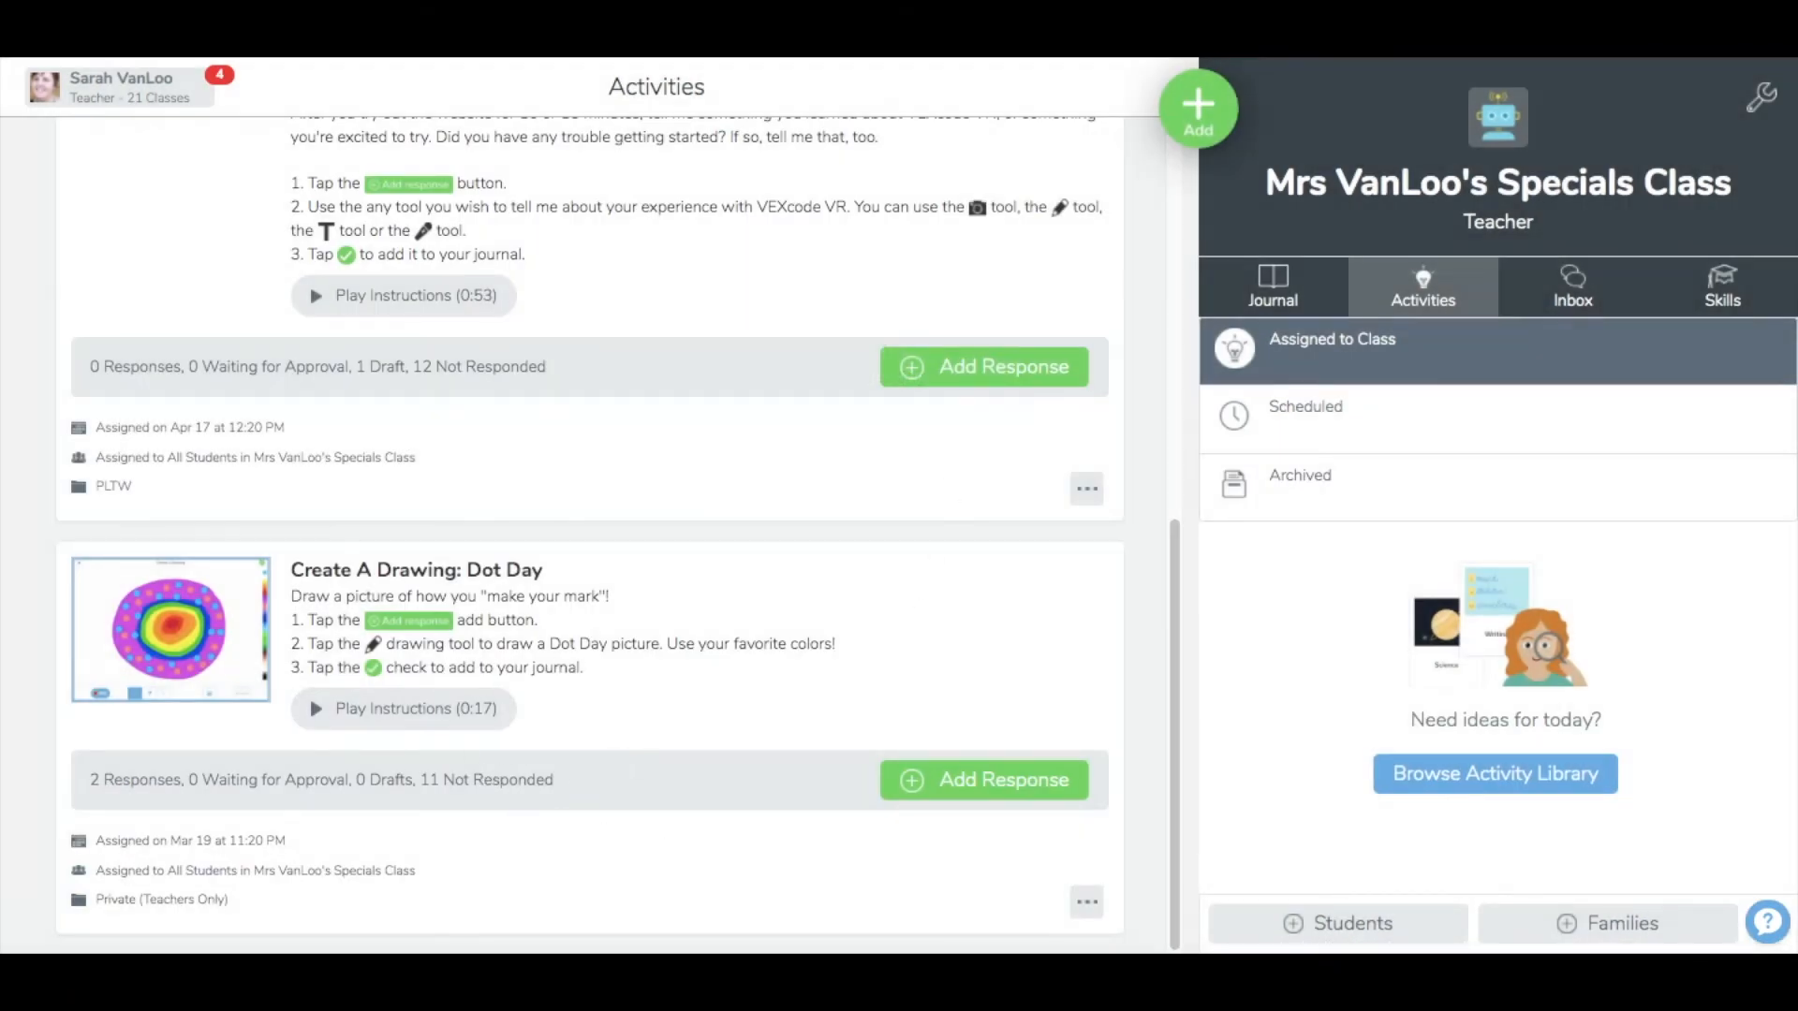
- Archive the "Create A Drawing: Dot Day" activity
left_click(1078, 903)
left_click(1019, 863)
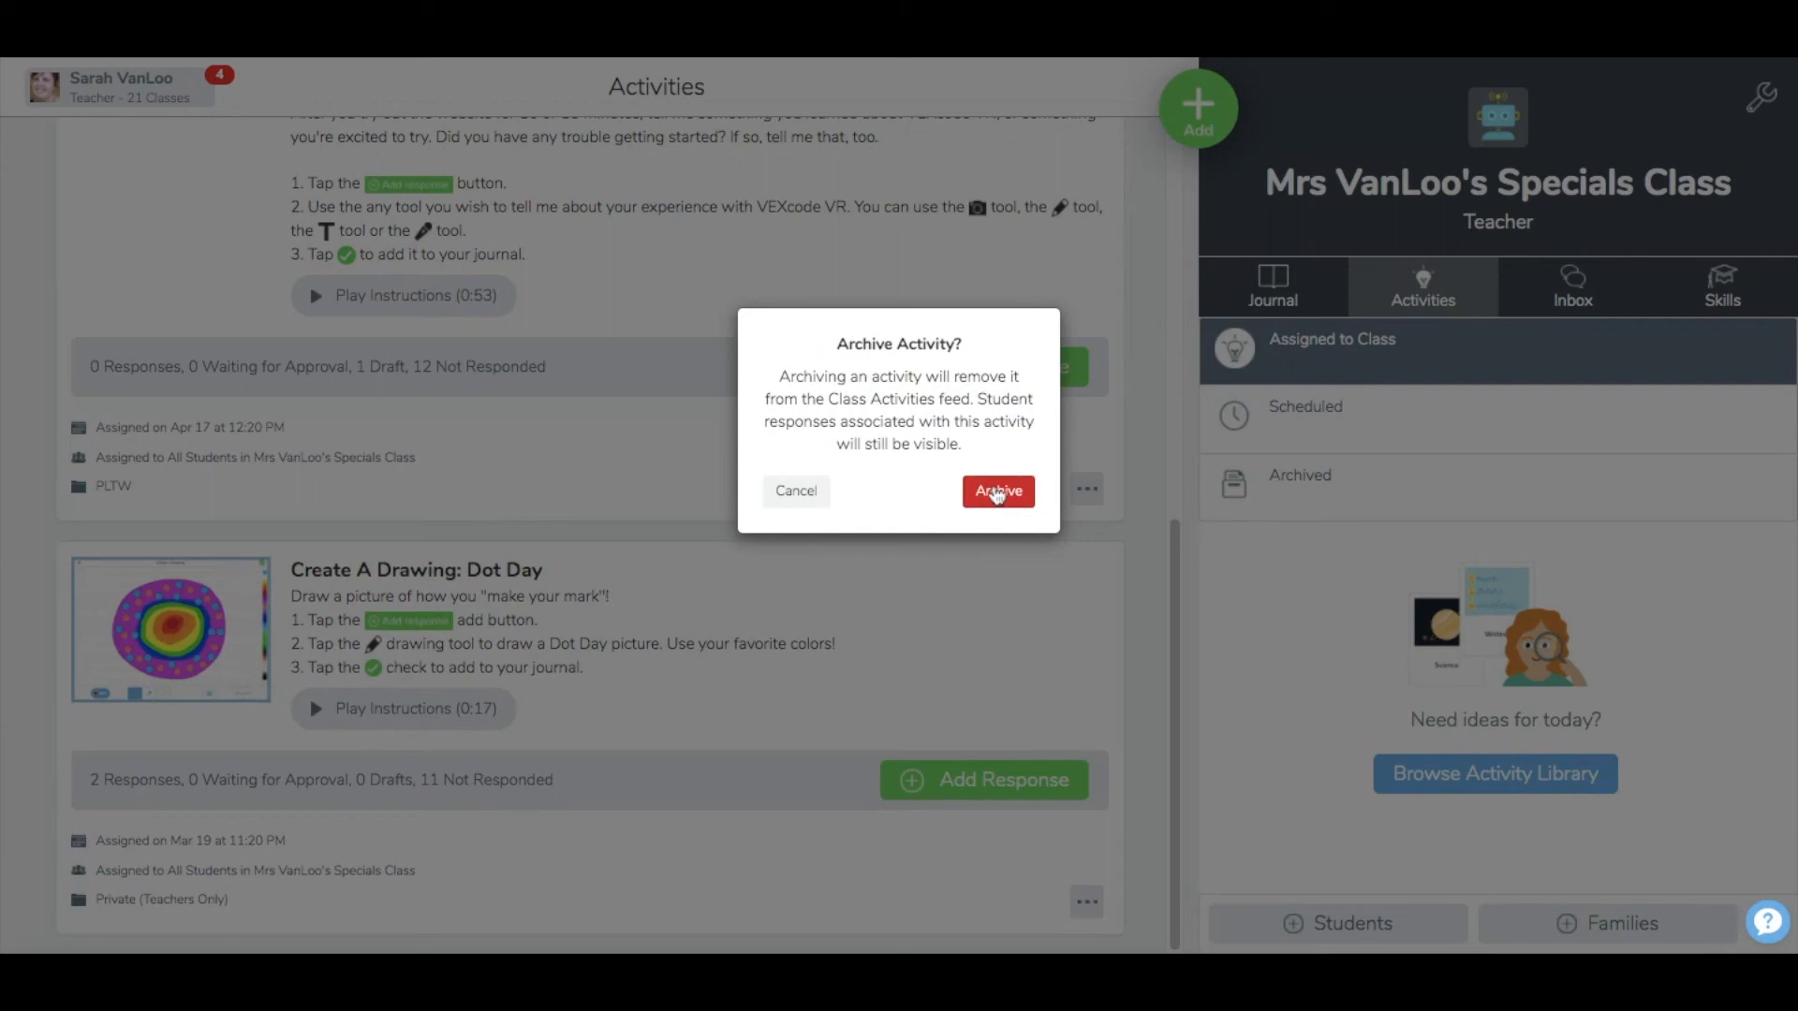
left_click(1010, 494)
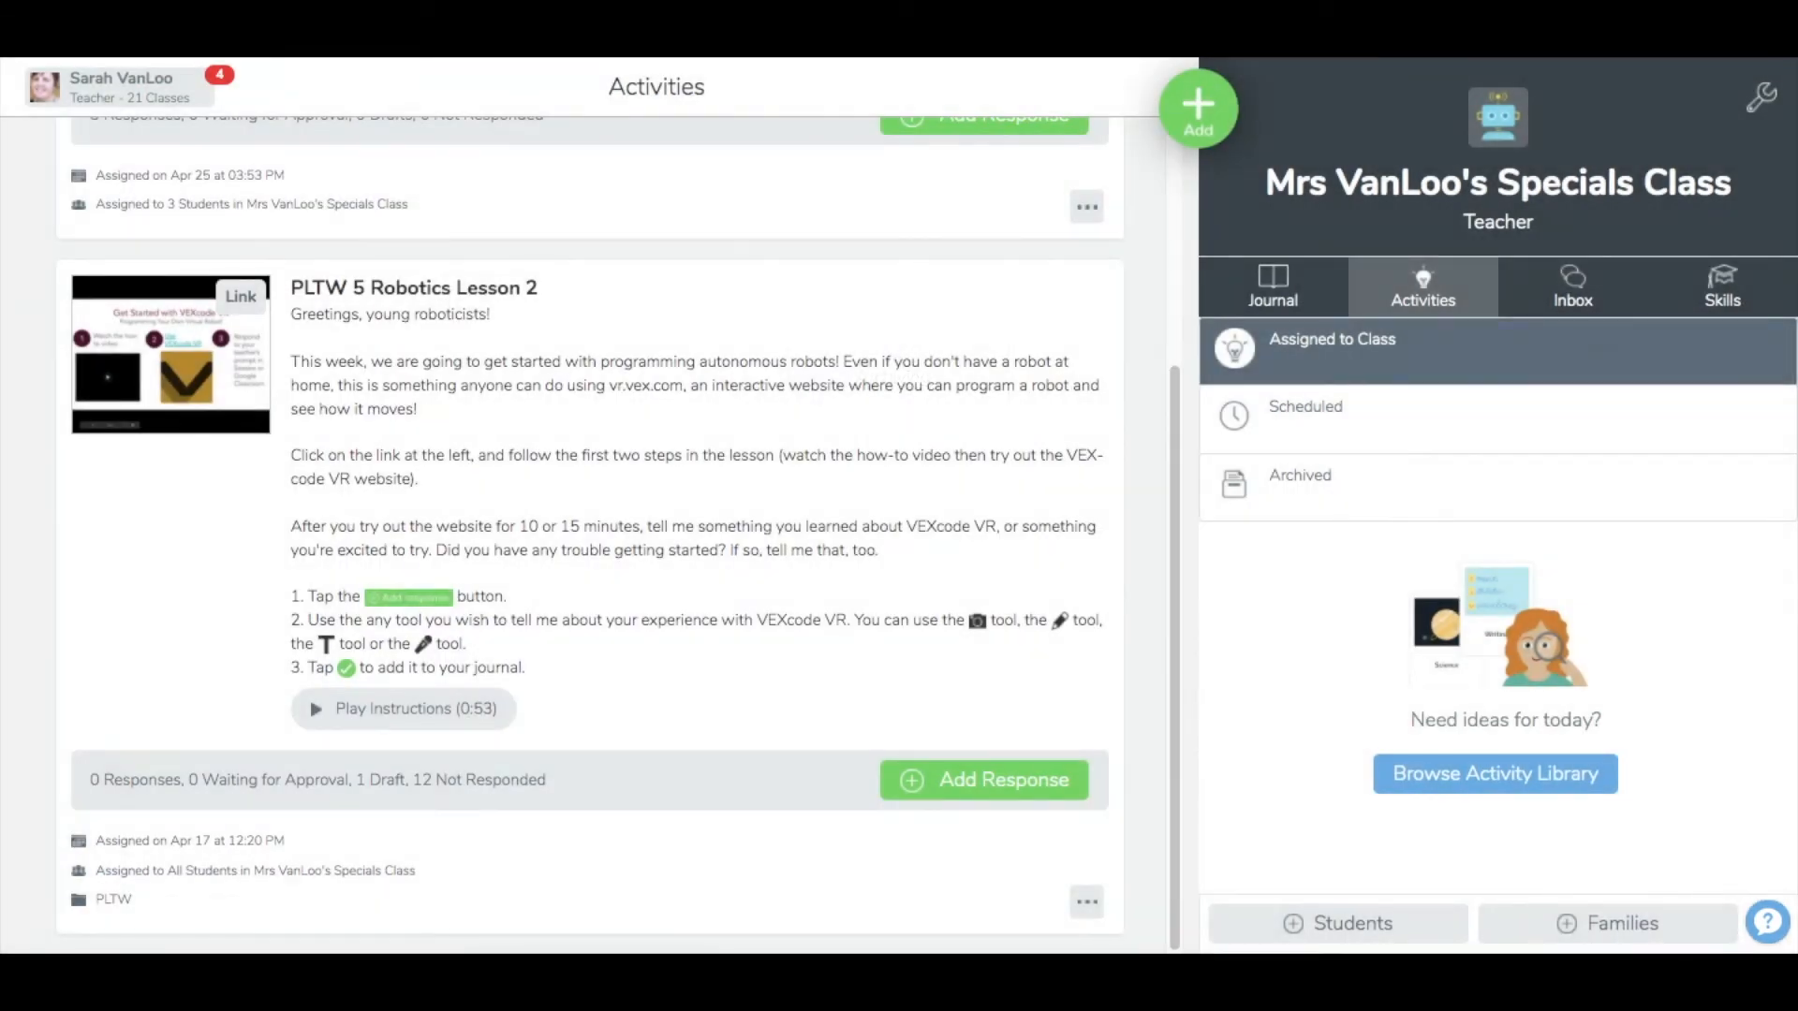
scroll(930, 530, "up", 4)
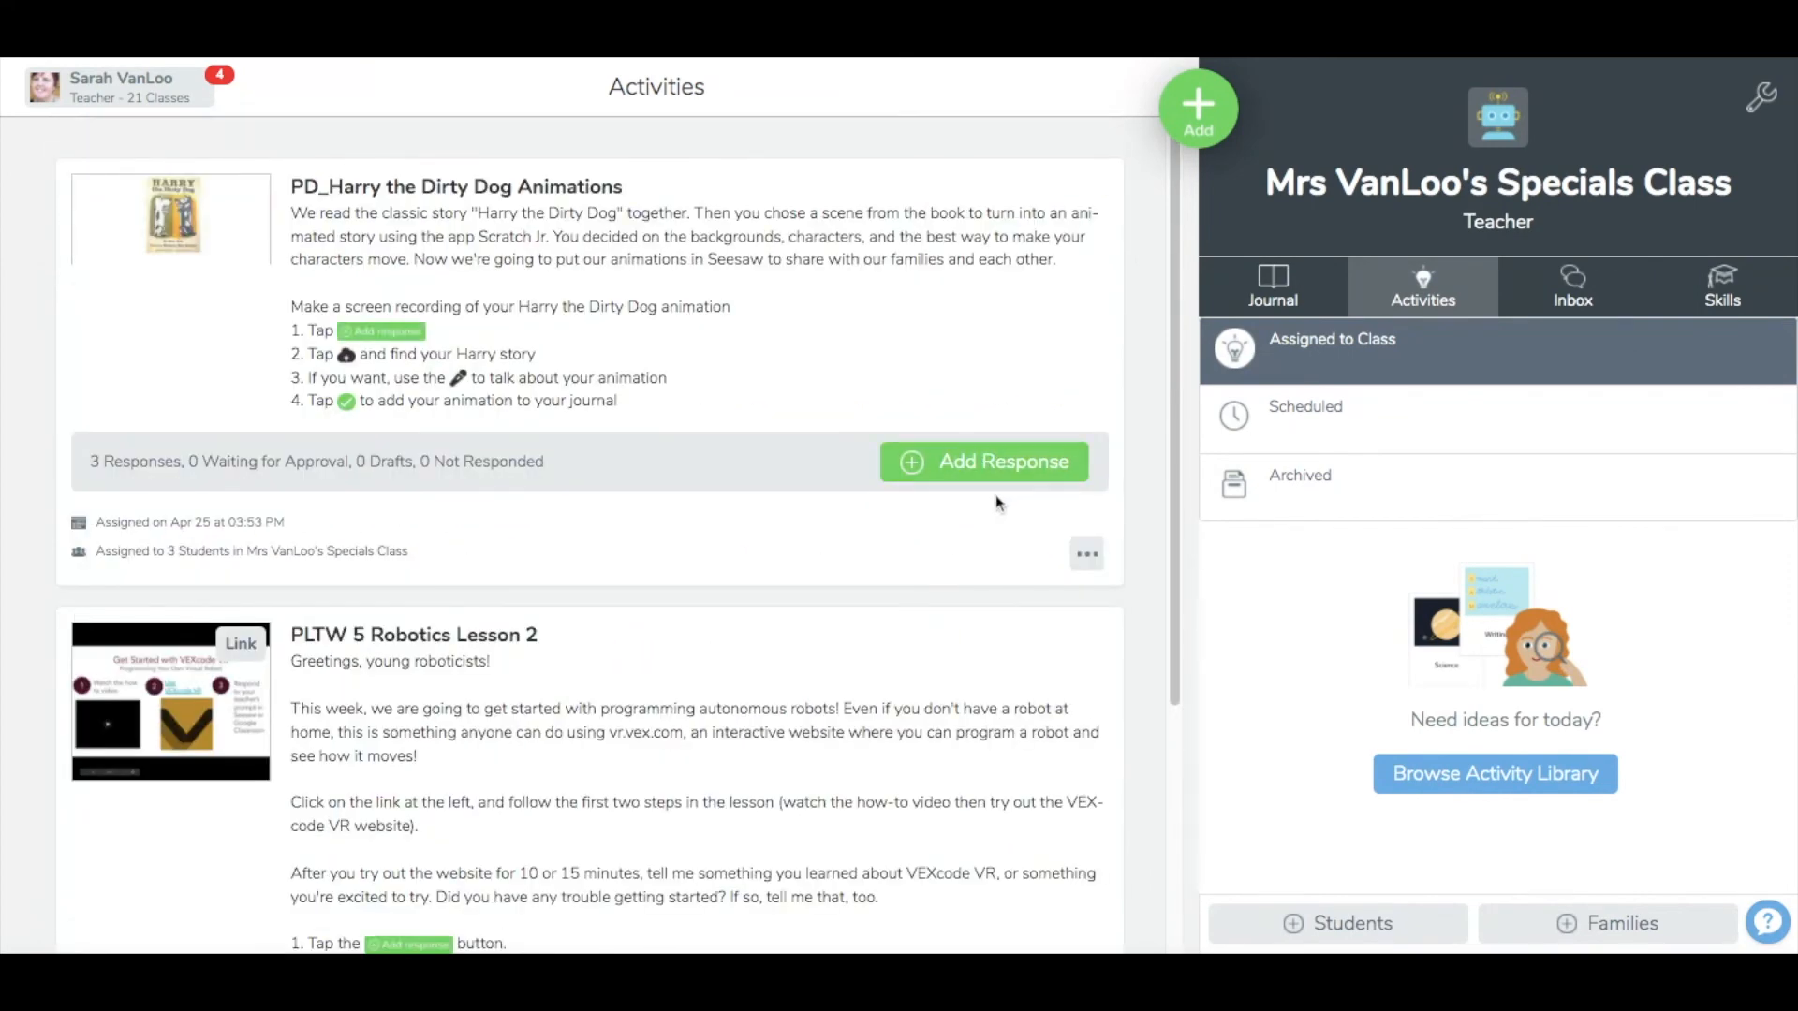
scroll(1004, 519, "down", 1)
scroll(834, 298, "up", 1)
scroll(1009, 630, "down", 4)
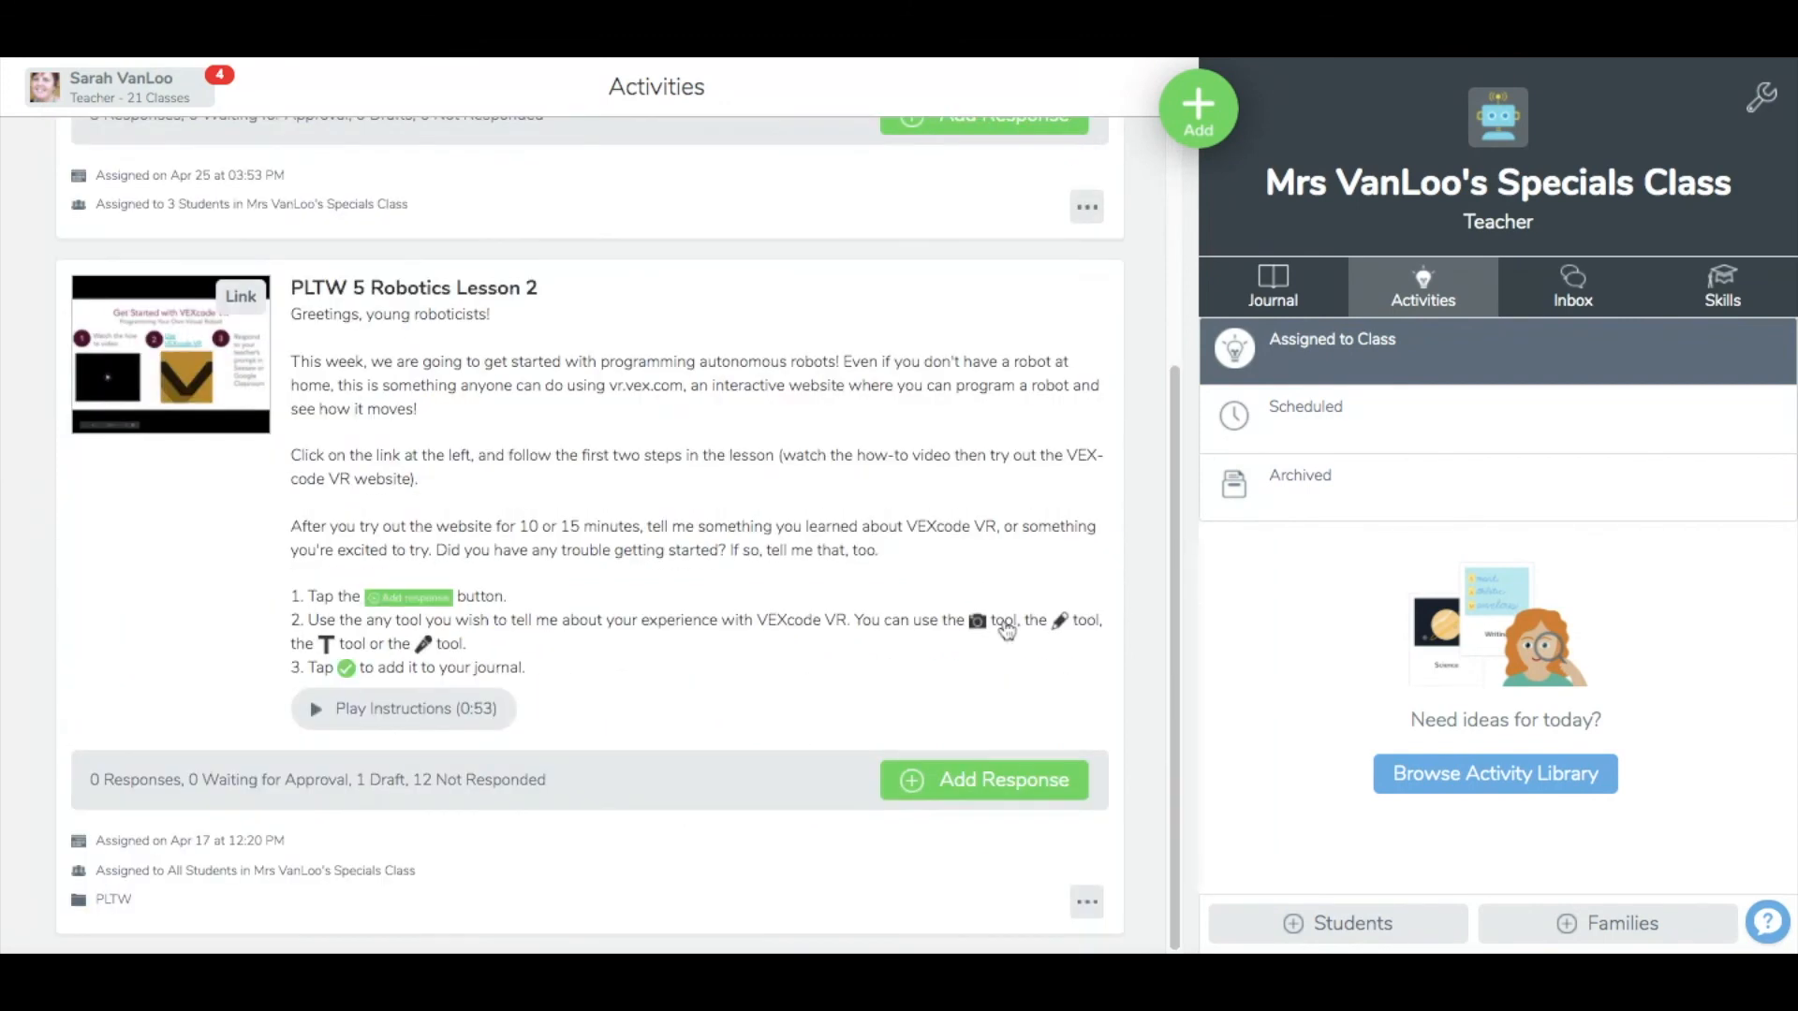
scroll(688, 300, "up", 4)
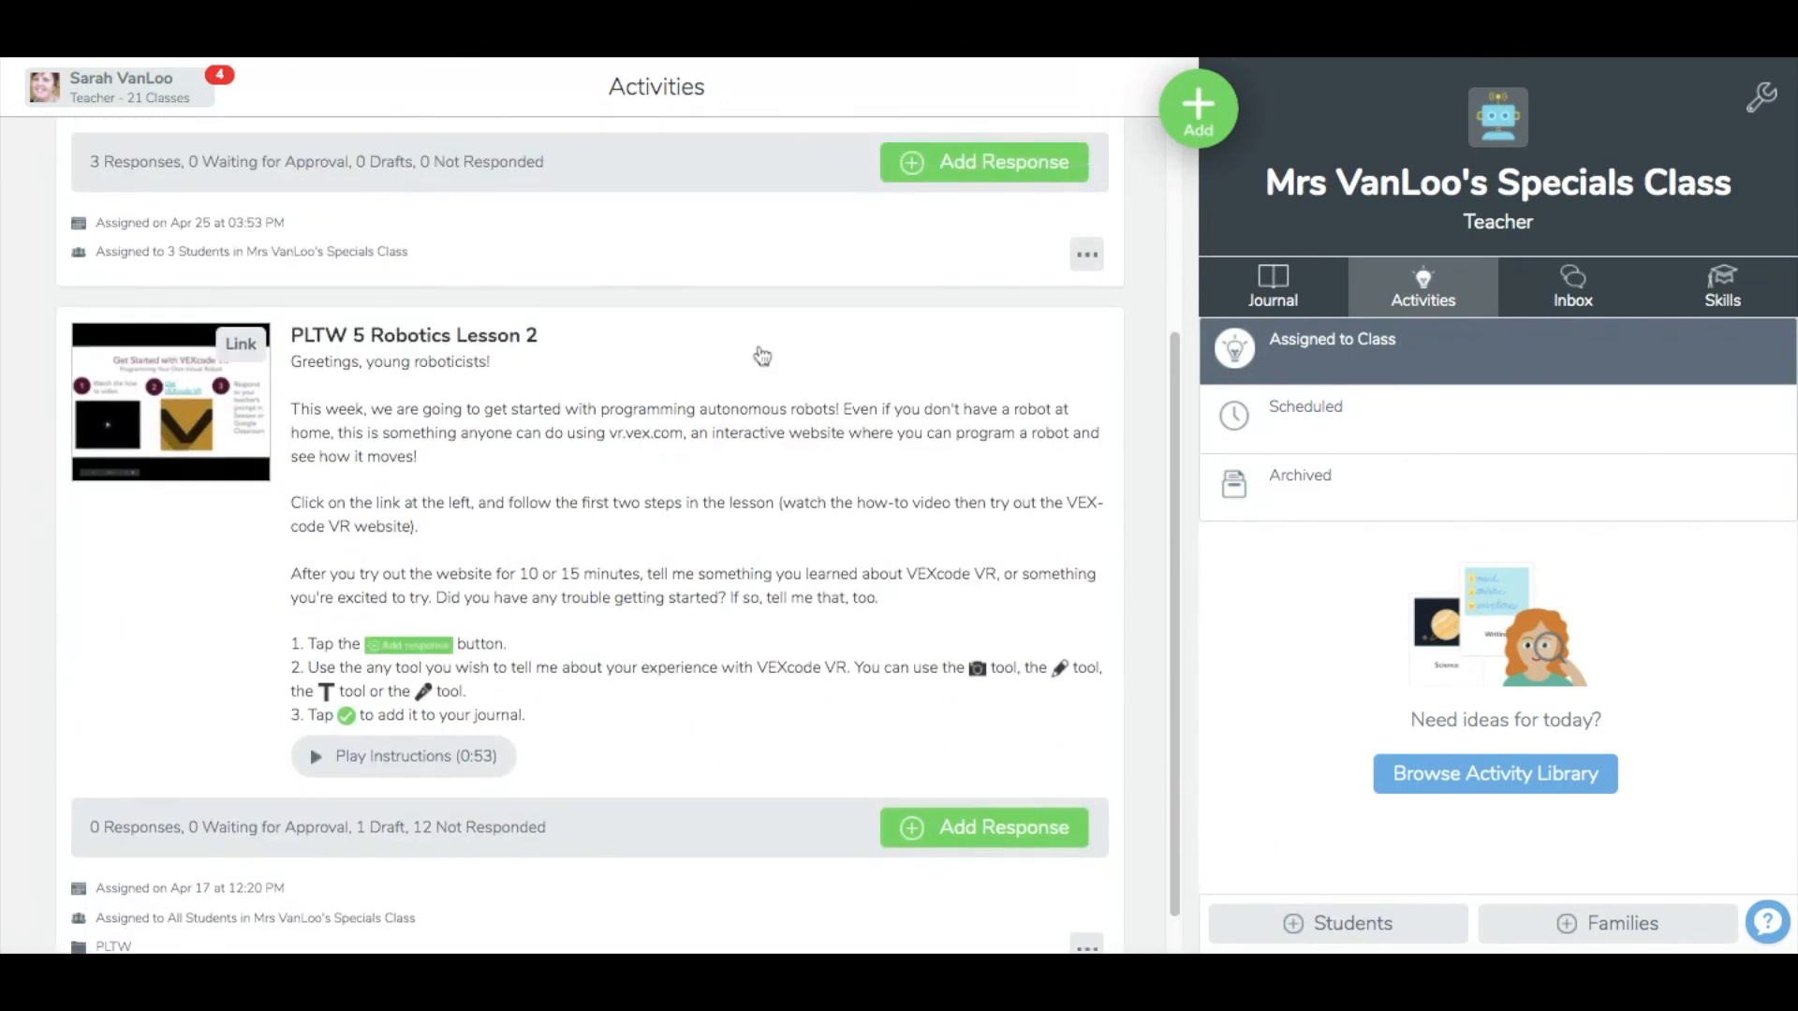